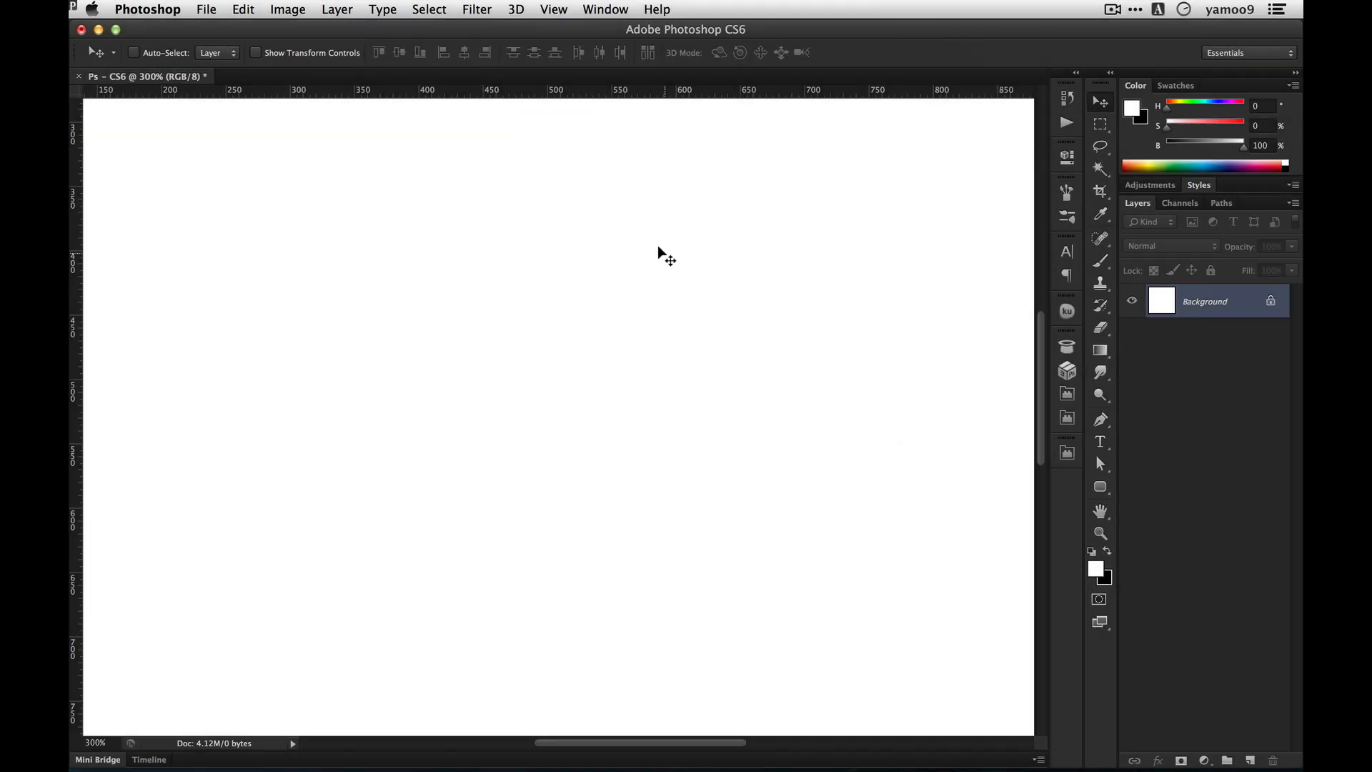
{"action": "key", "text": "alt+space"}
{"action": "type", "text": "fire"}
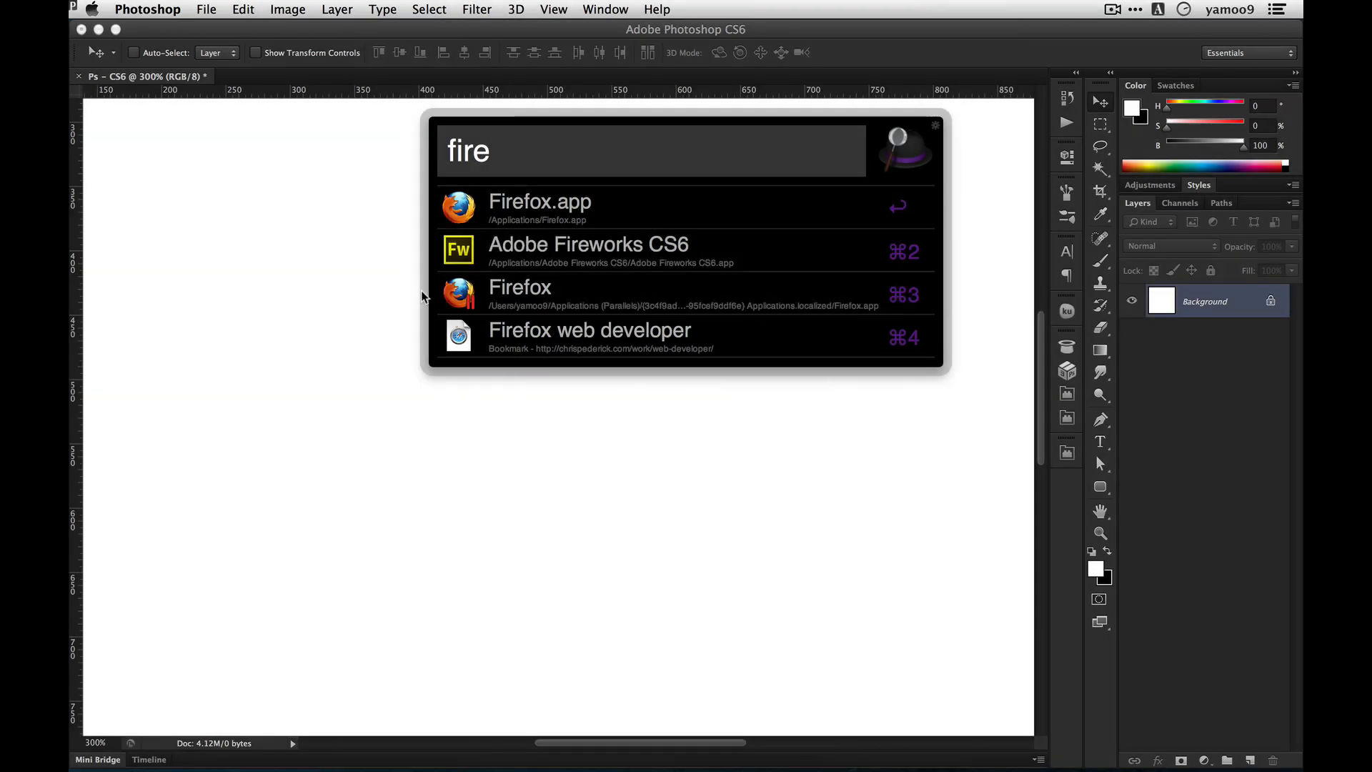
{"action": "left_click", "coordinate": [397, 287]}
Draw a green rounded rectangle about 213 by 82 px with a 20 px corner radius and reposition it on the canvas
{"action": "scroll", "coordinate": [703, 106], "scroll_direction": "left", "scroll_amount": 2}
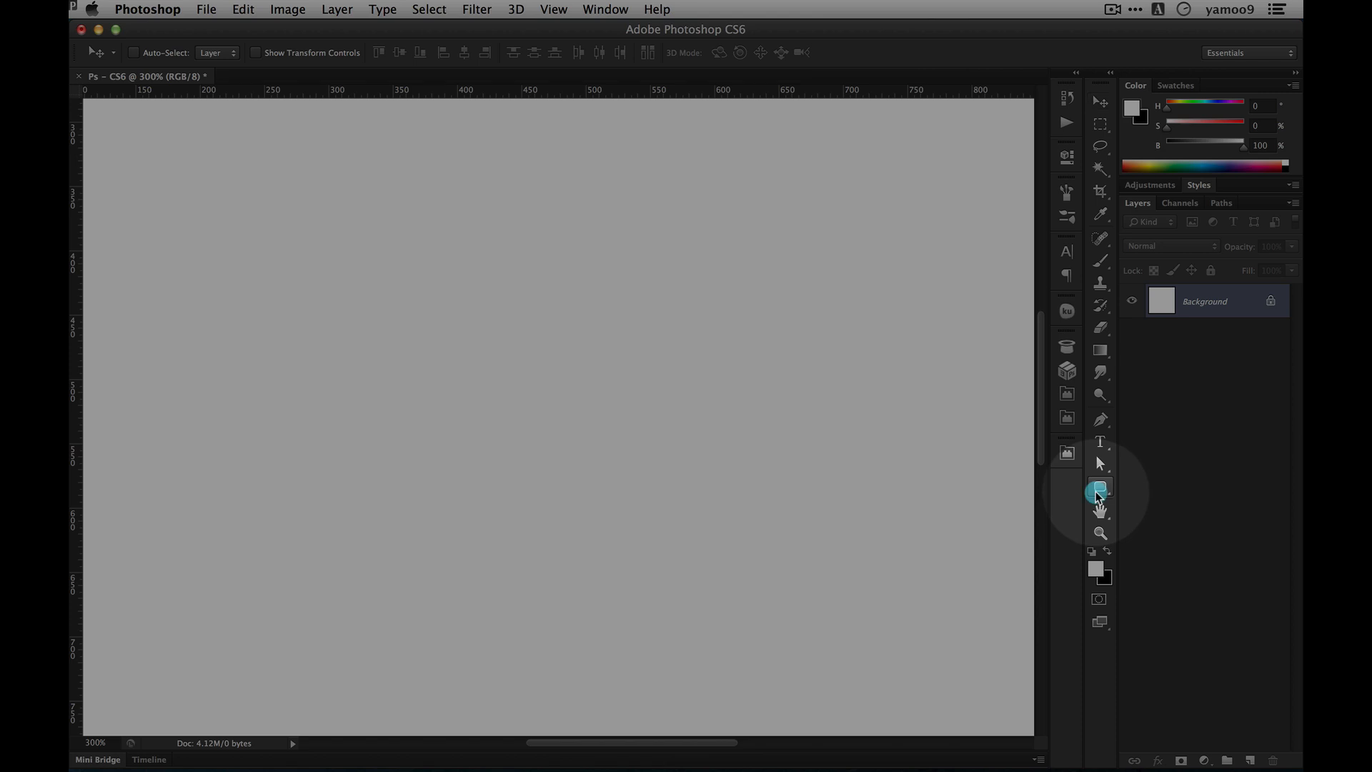
{"action": "left_click", "coordinate": [1095, 490]}
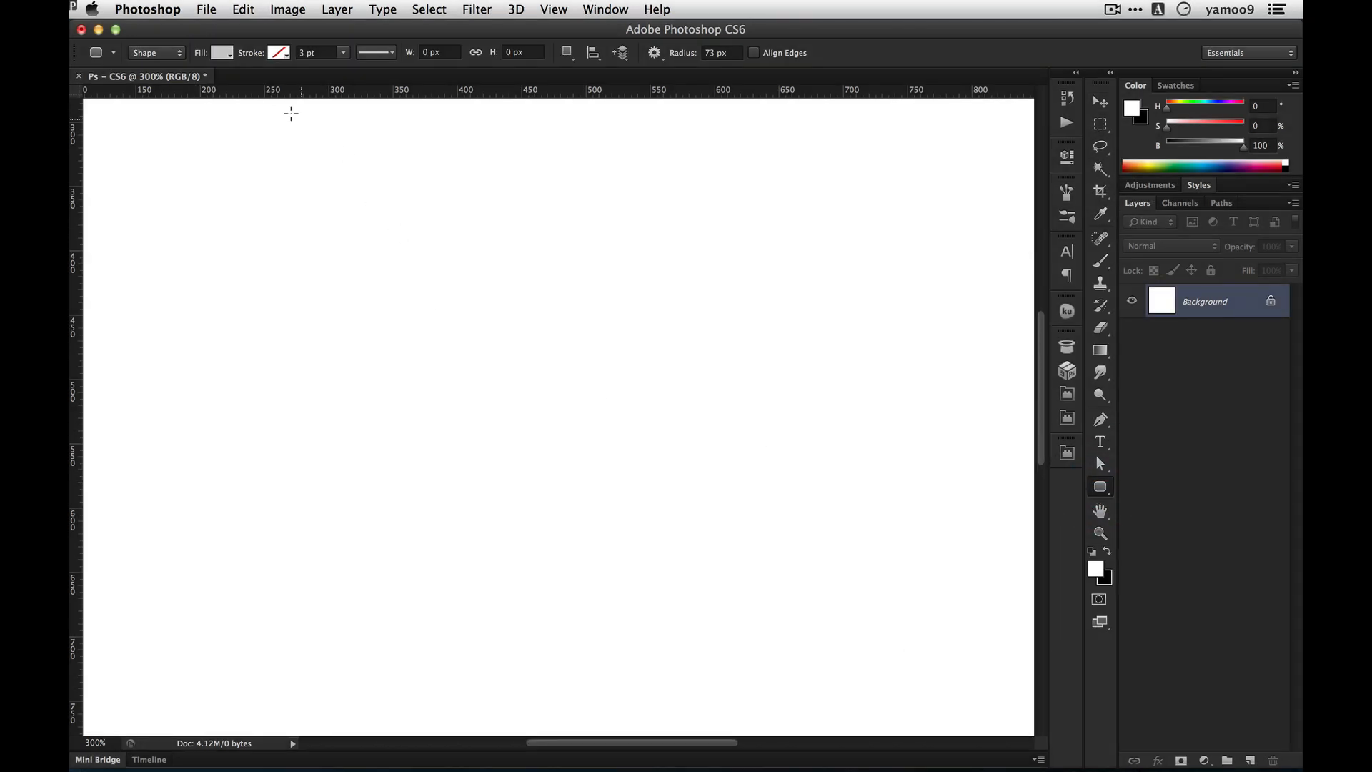
{"action": "left_click", "coordinate": [220, 55]}
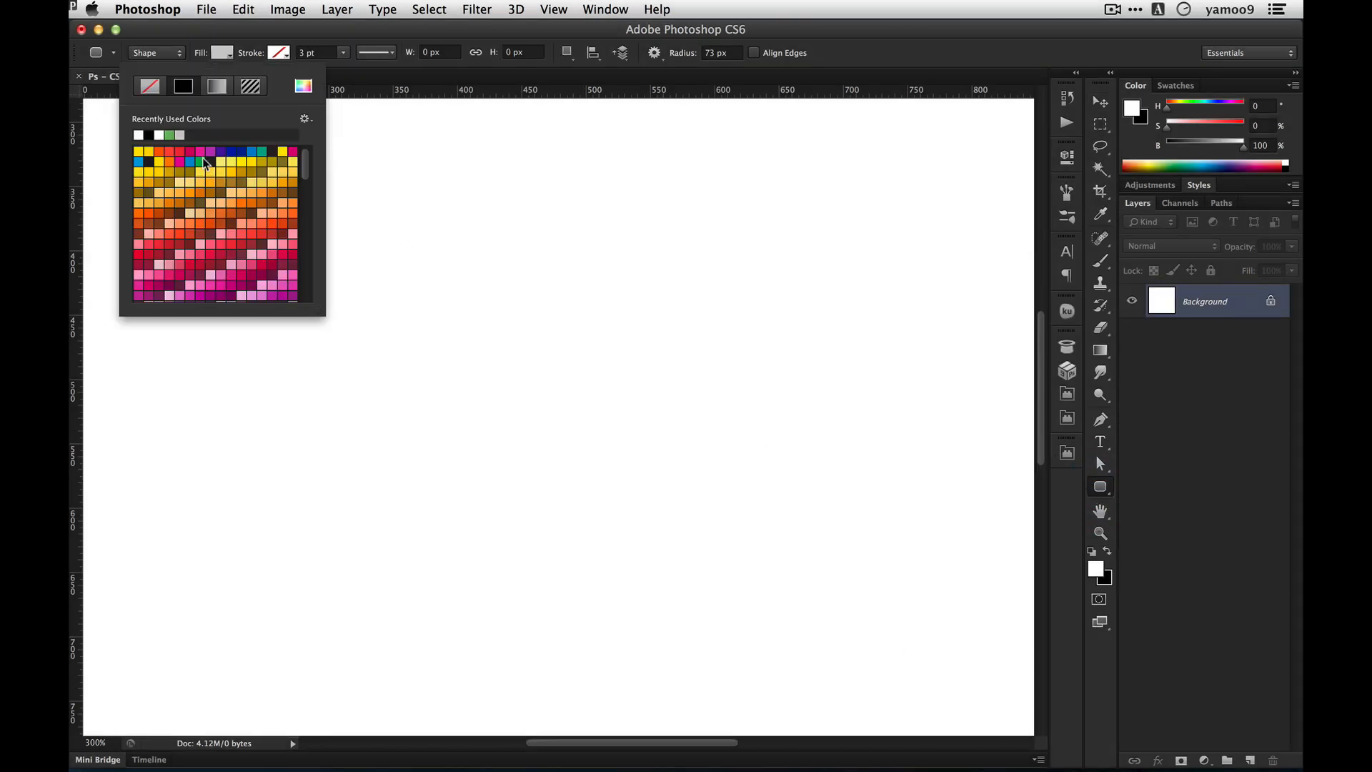
{"action": "left_click", "coordinate": [170, 133]}
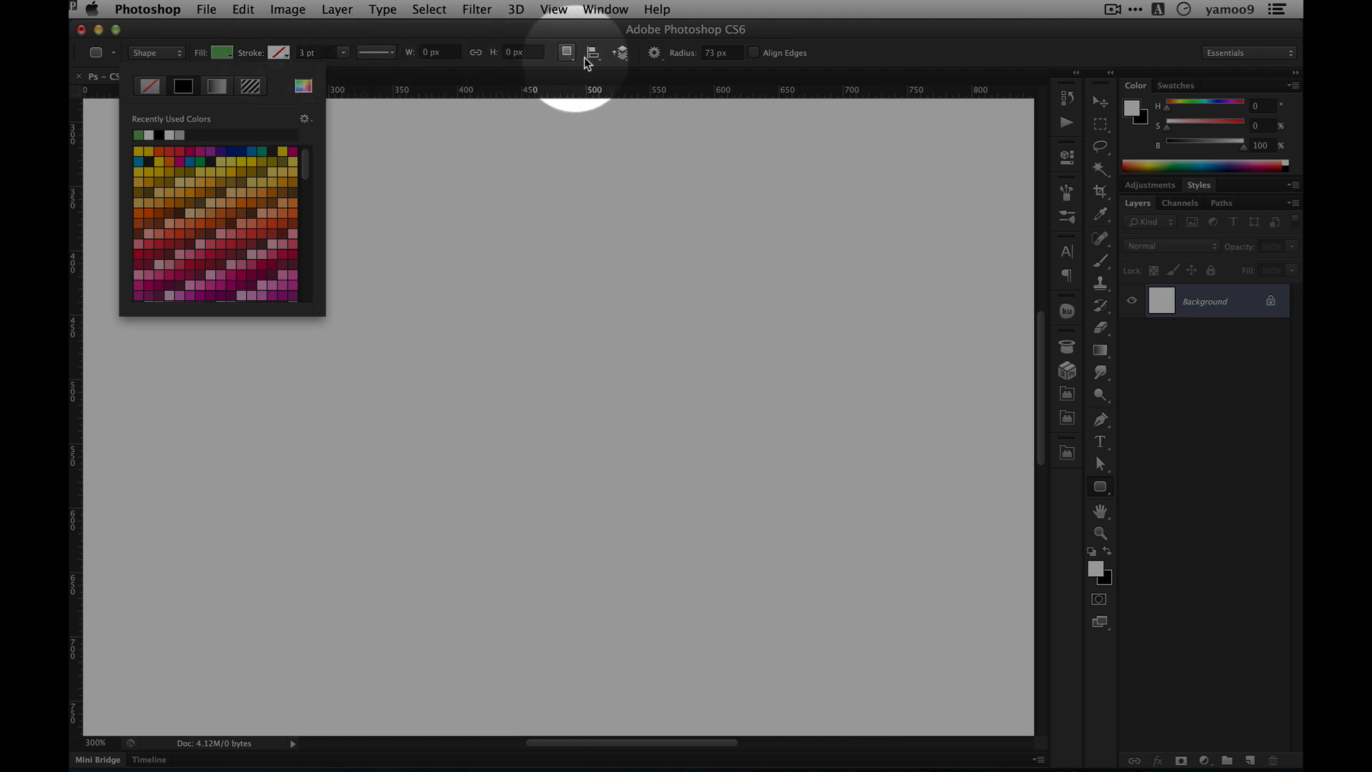
{"action": "left_click", "coordinate": [718, 53]}
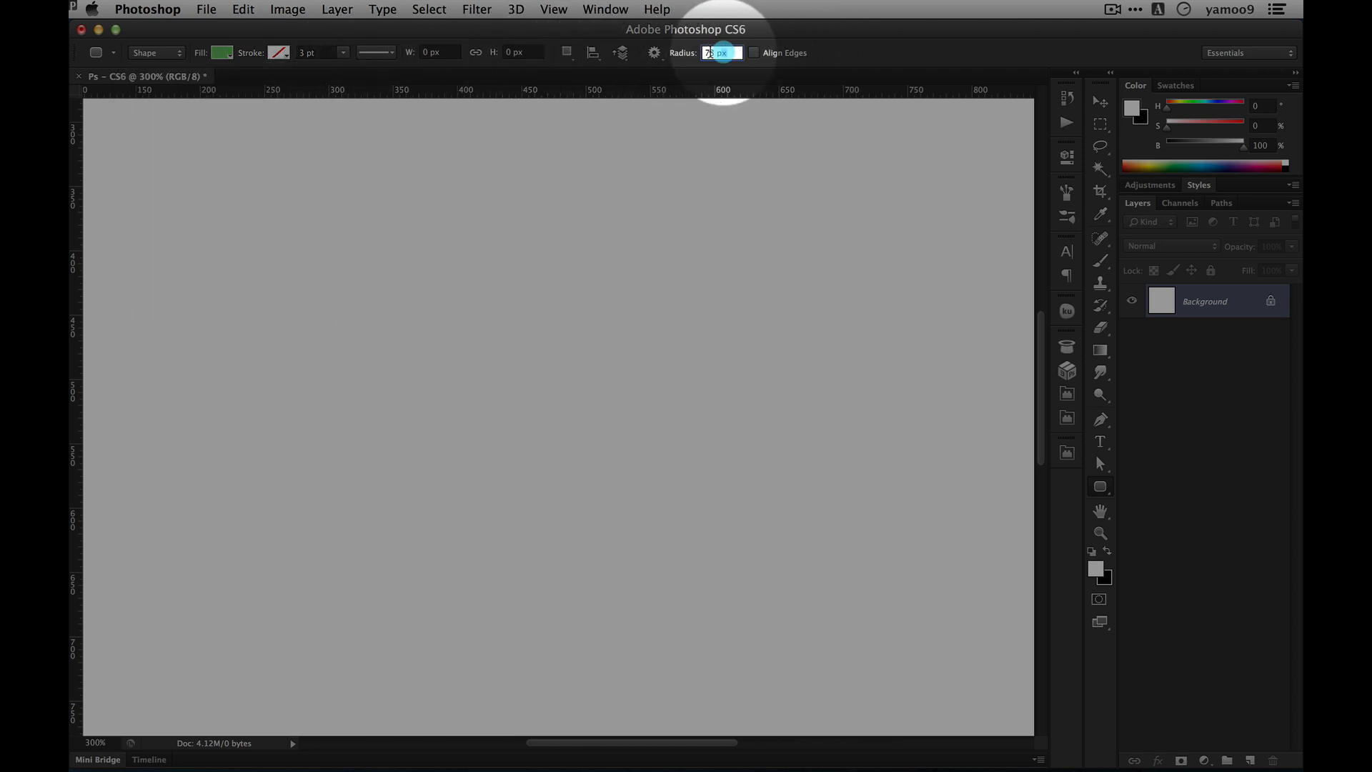
{"action": "type", "text": "20"}
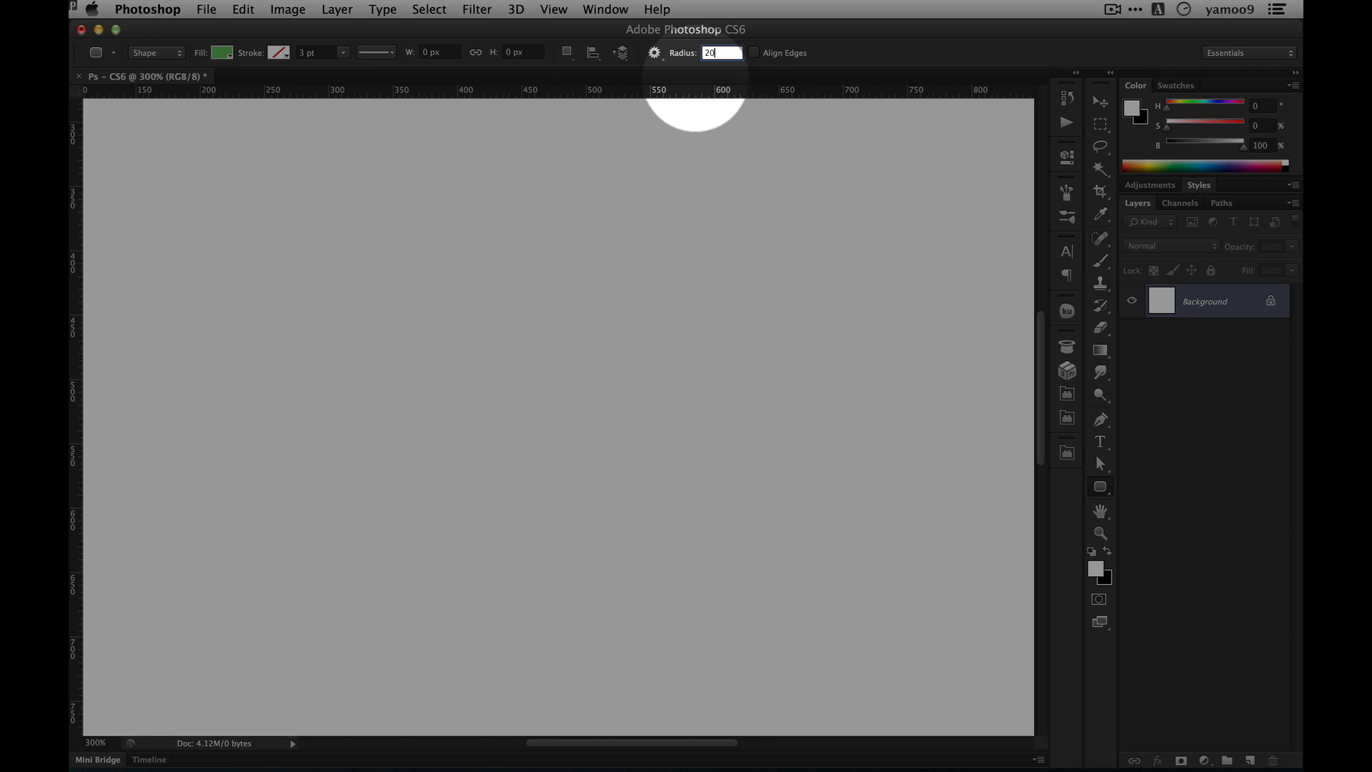
{"action": "key", "text": "Return"}
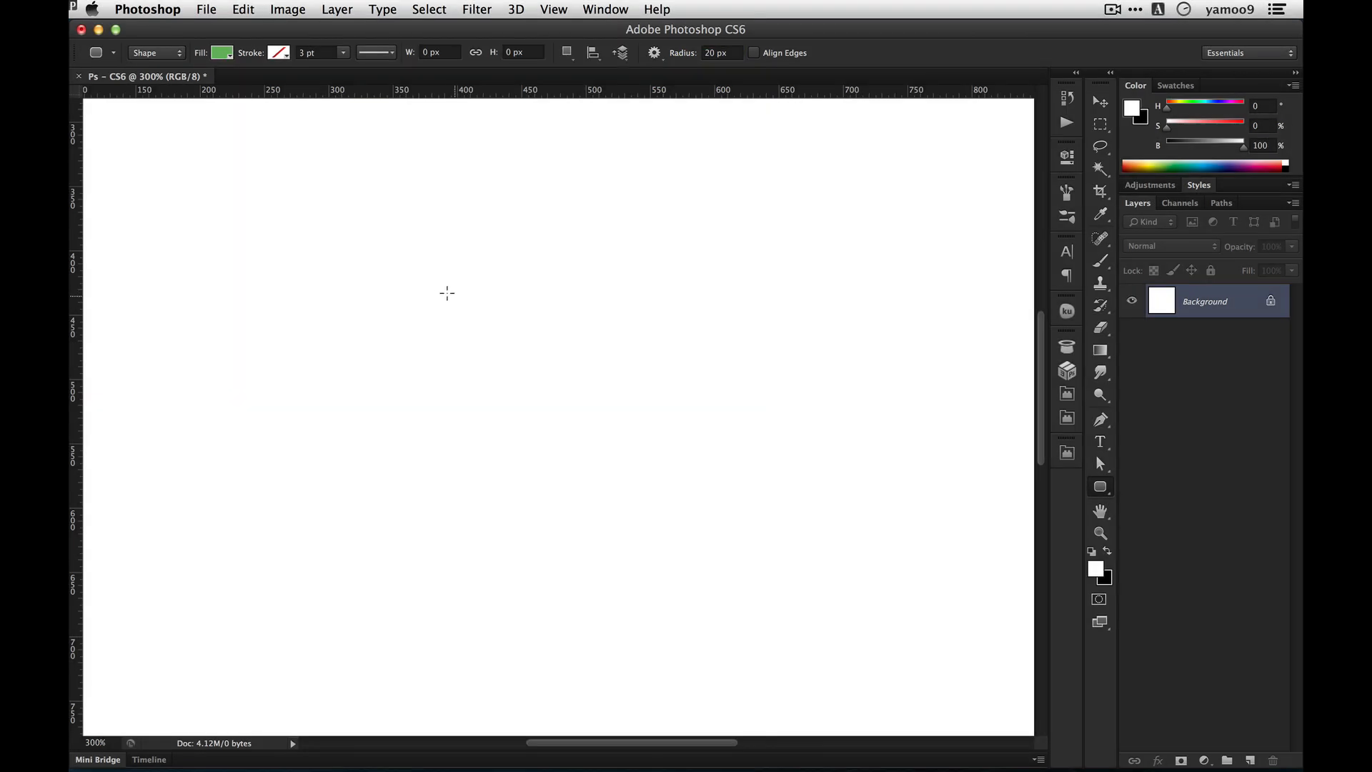
{"action": "left_click_drag", "start_coordinate": [446, 295], "coordinate": [714, 398]}
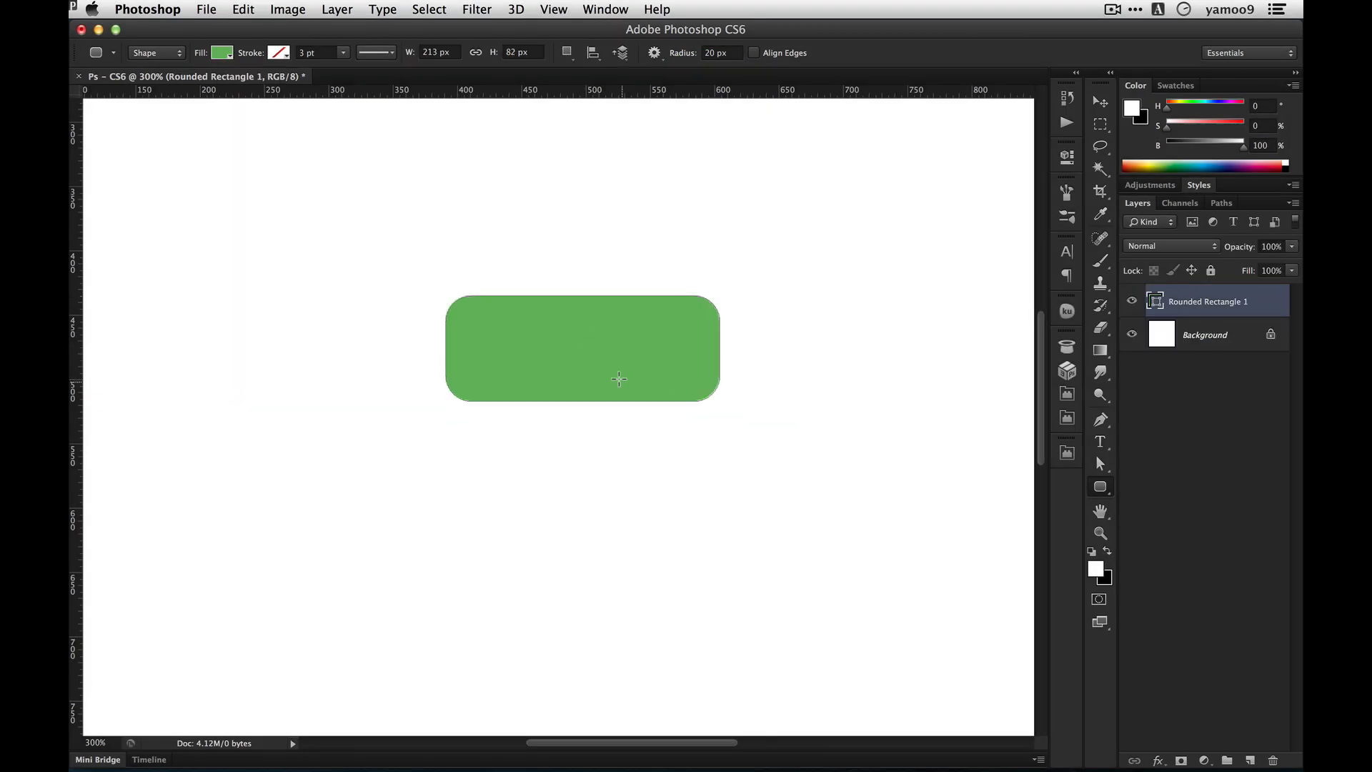
{"action": "key", "text": "v"}
{"action": "left_click_drag", "start_coordinate": [619, 379], "coordinate": [598, 338]}
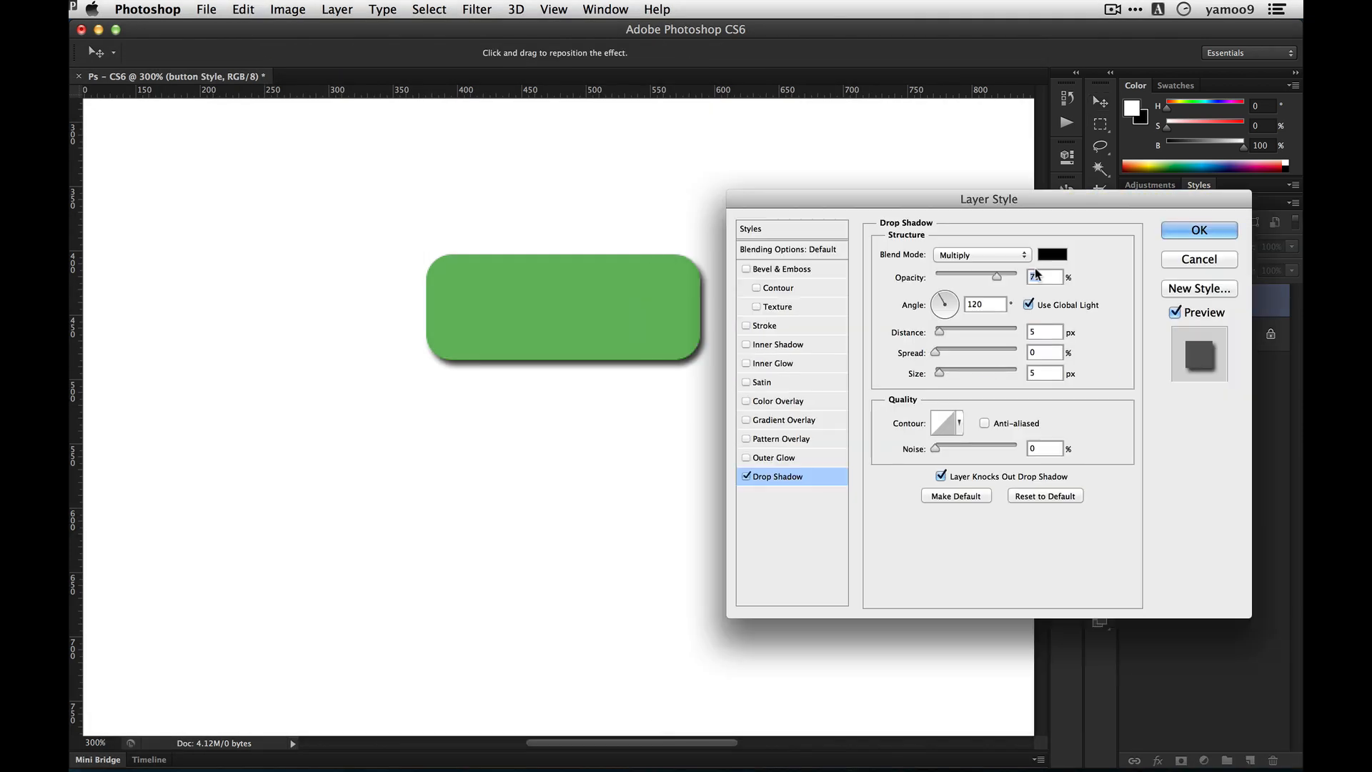
Give the green button a drop shadow at 45% opacity, coloured a darker shade of the button's green
{"action": "left_click", "coordinate": [1052, 254]}
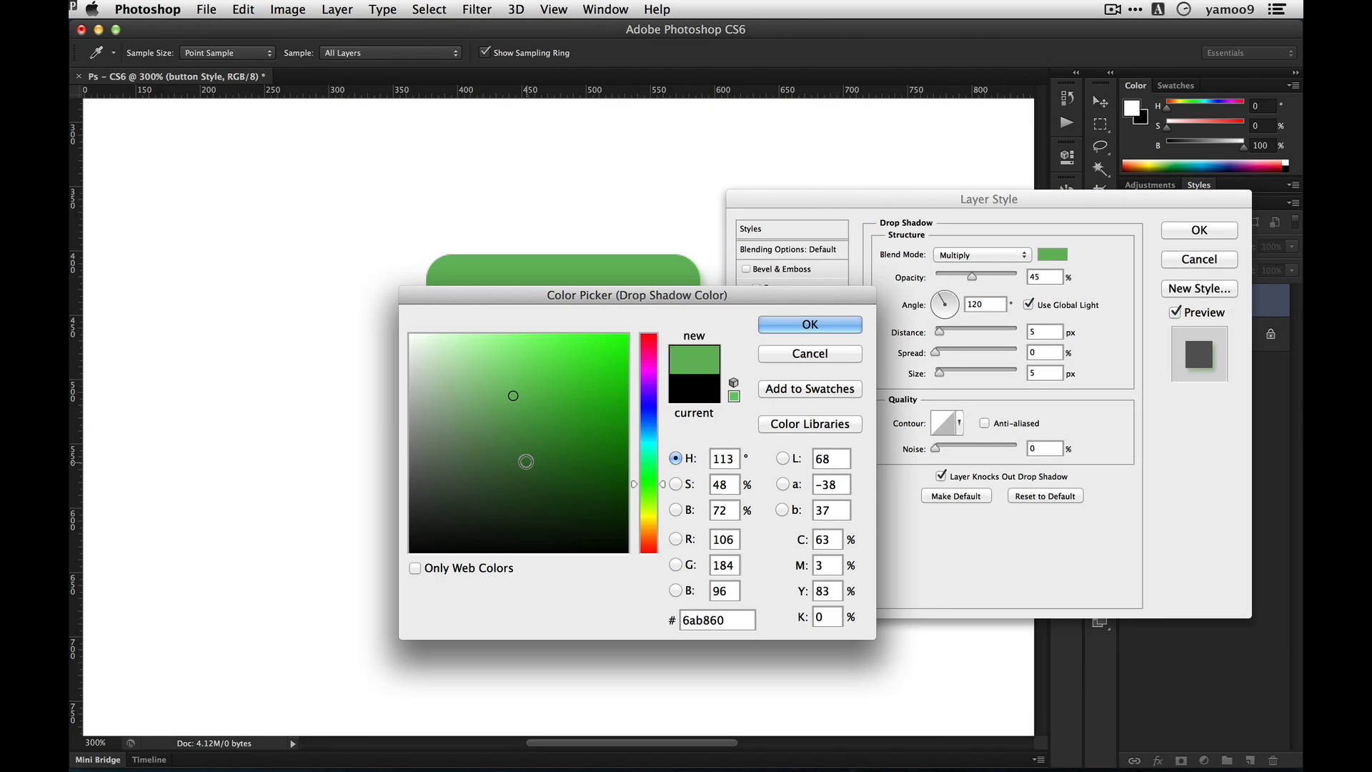
{"action": "left_click", "coordinate": [542, 493]}
{"action": "left_click", "coordinate": [843, 326]}
Add a 1 px inside stroke to the button in a darker green based on its fill
{"action": "left_click", "coordinate": [746, 329]}
{"action": "left_click", "coordinate": [772, 329]}
{"action": "left_click", "coordinate": [921, 379]}
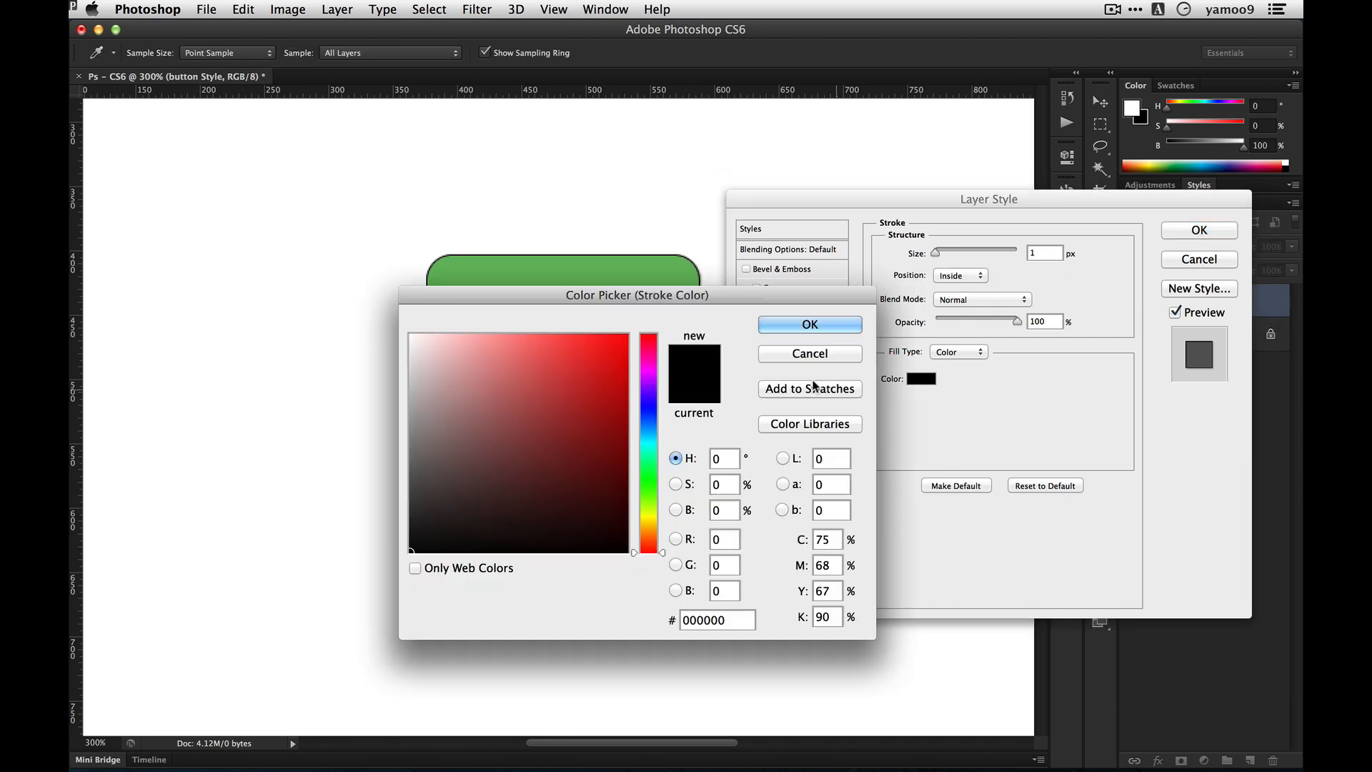
{"action": "left_click", "coordinate": [554, 434]}
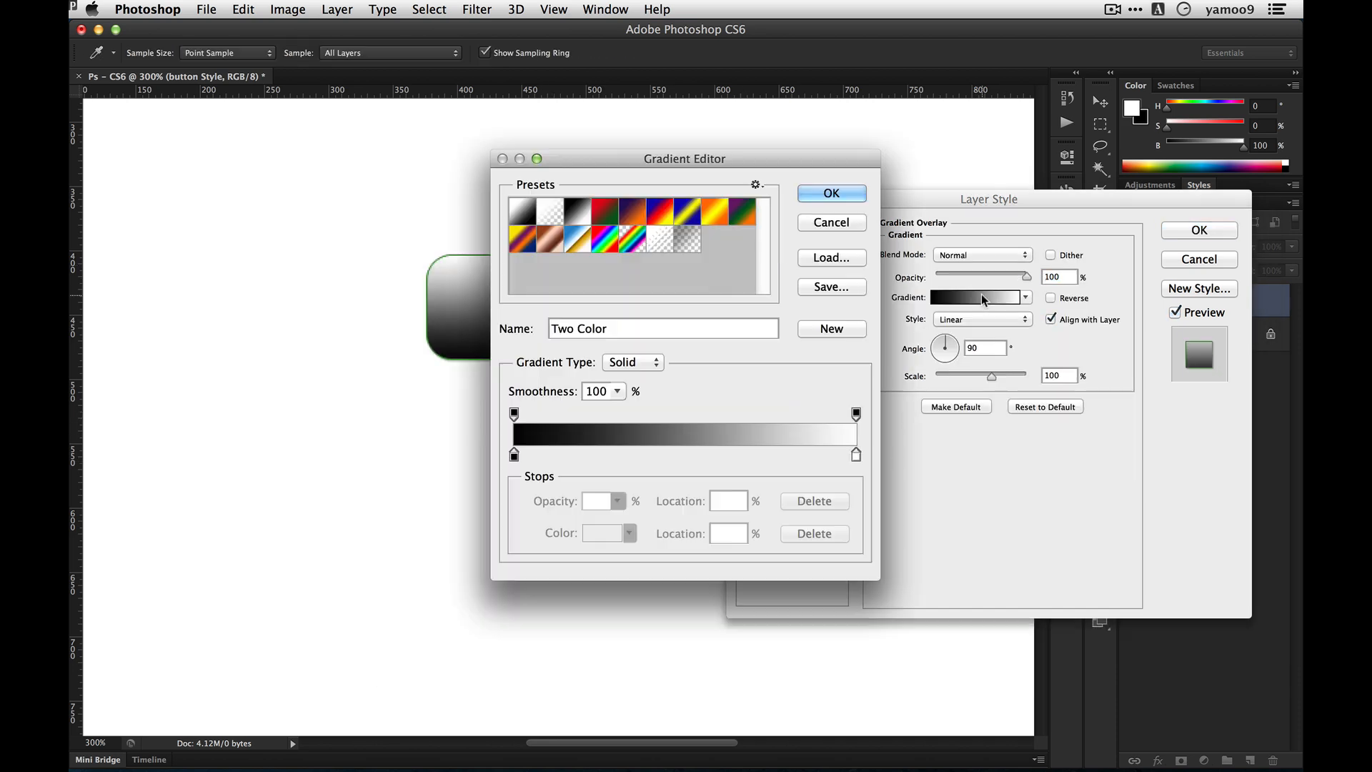
Apply a white-to-transparent linear gradient overlay at -90° to the button and reduce its opacity
{"action": "left_click", "coordinate": [547, 231]}
{"action": "left_click", "coordinate": [829, 195]}
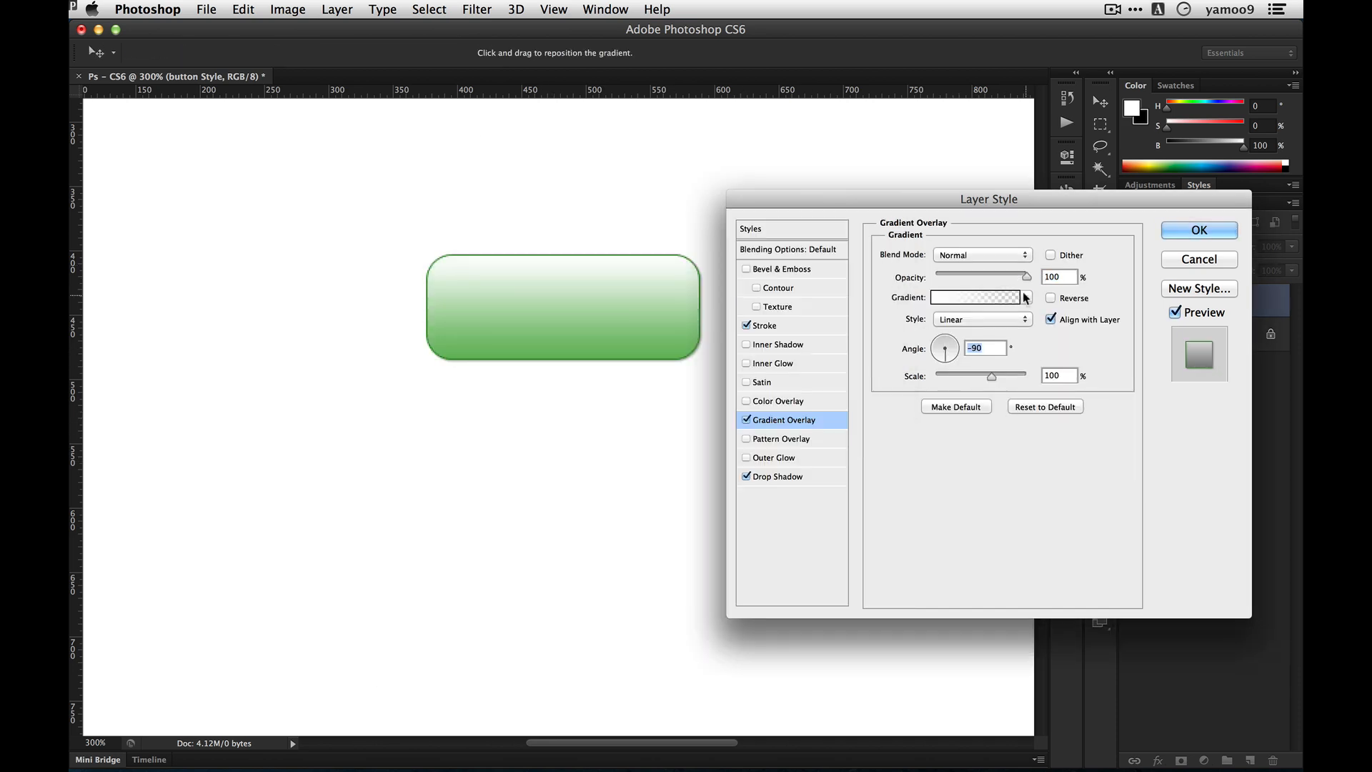
{"action": "left_click_drag", "start_coordinate": [1021, 277], "coordinate": [999, 280]}
Add a white Screen inner shadow at 77% opacity with reduced distance, and an inner glow using the button's green, 6ab860
{"action": "left_click", "coordinate": [777, 344]}
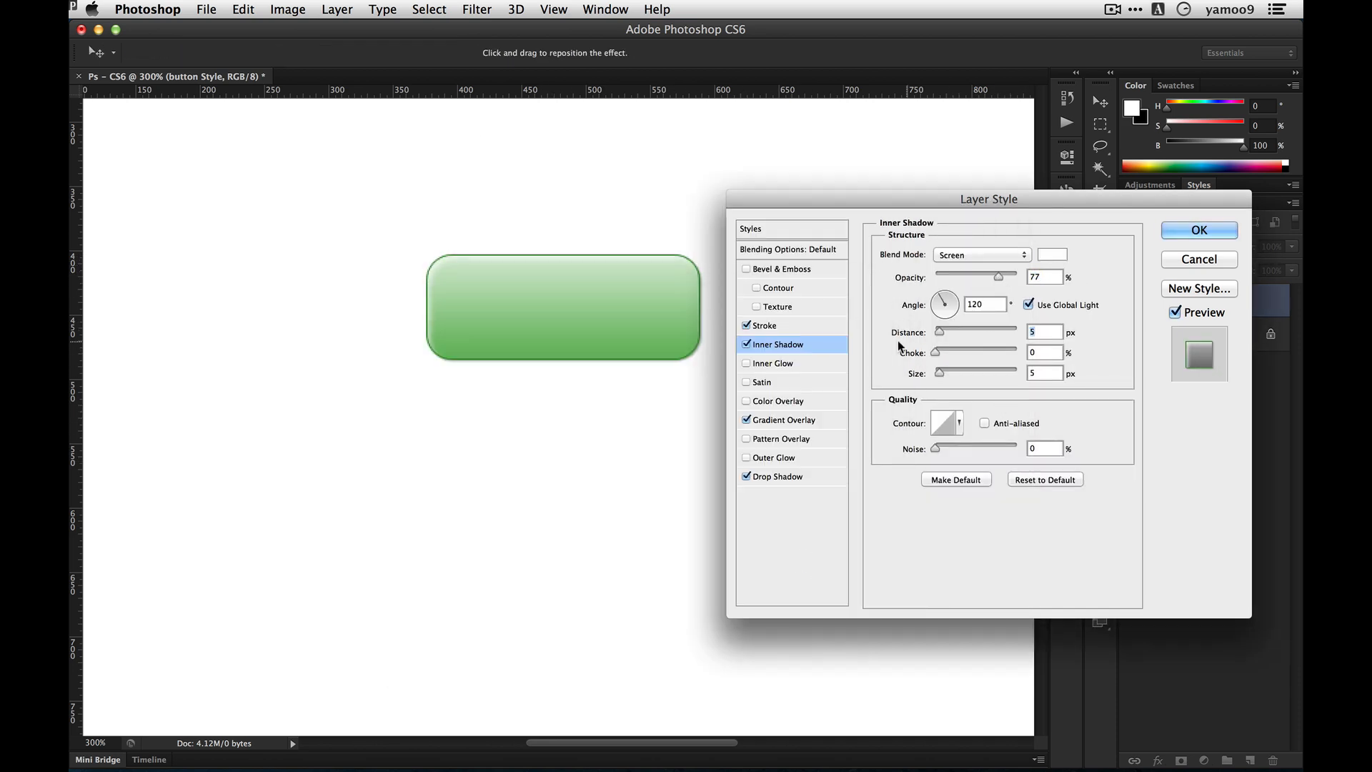
{"action": "left_click_drag", "start_coordinate": [941, 332], "coordinate": [937, 335]}
{"action": "left_click", "coordinate": [772, 363]}
{"action": "left_click", "coordinate": [913, 320]}
{"action": "left_click", "coordinate": [490, 273]}
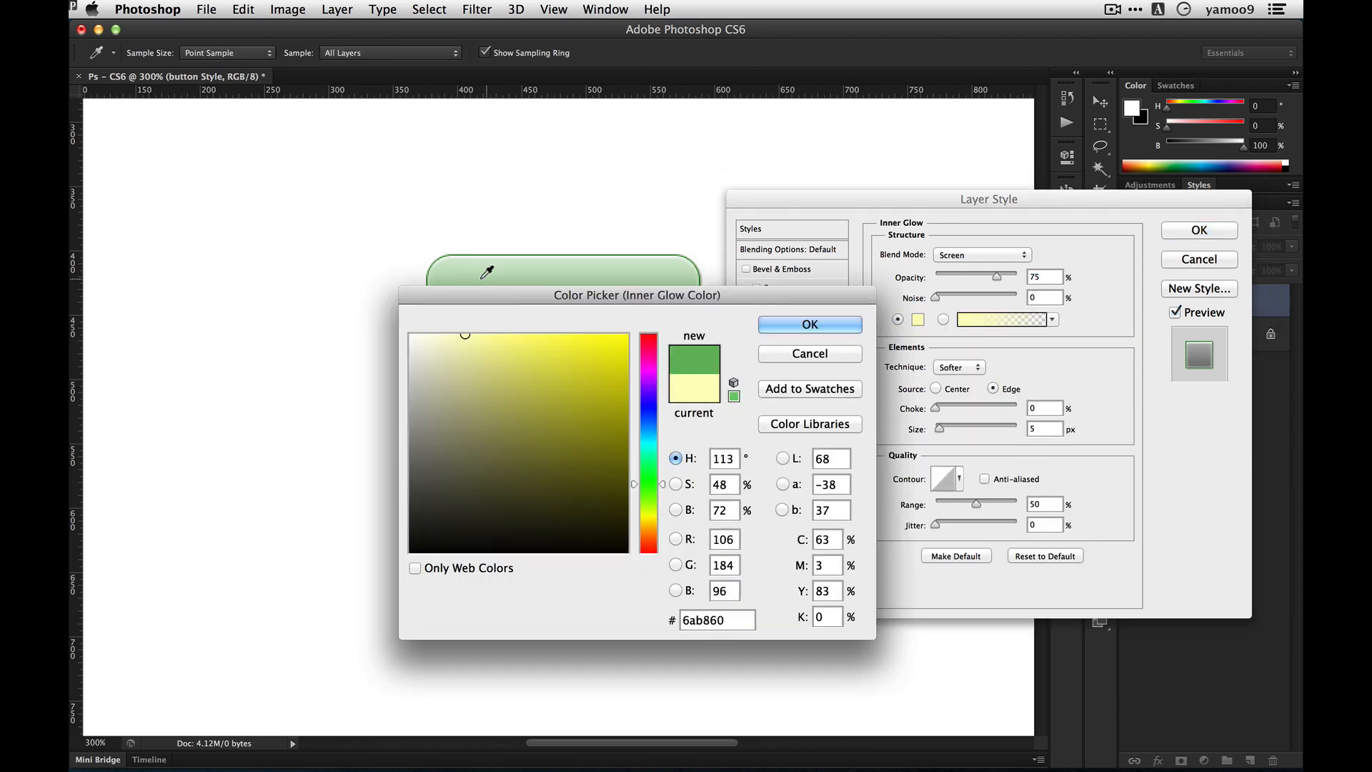
Recolour the styled button's solid fill from green to purple
{"action": "left_click_drag", "start_coordinate": [640, 293], "coordinate": [925, 322]}
{"action": "left_click_drag", "start_coordinate": [931, 511], "coordinate": [930, 532]}
{"action": "left_click", "coordinate": [1097, 352]}
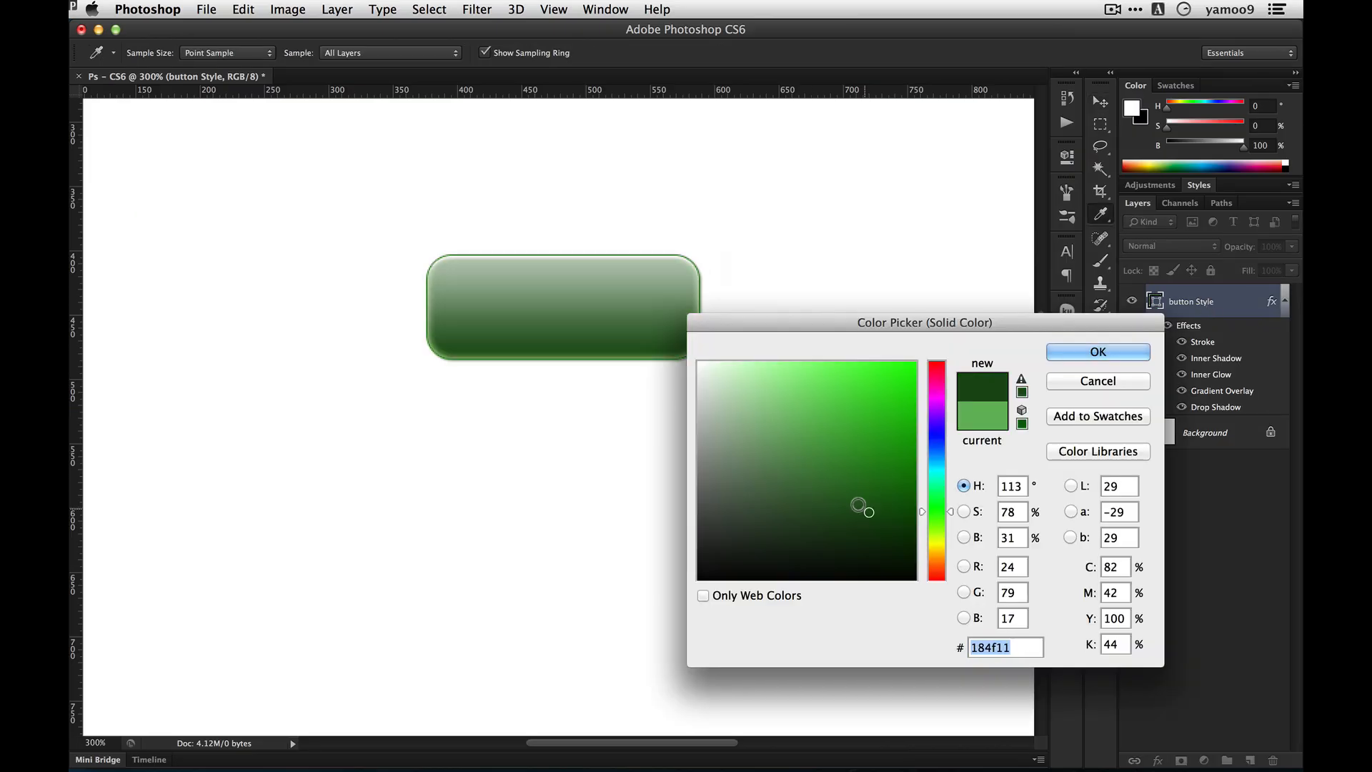
{"action": "mouse_move", "coordinate": [864, 505]}
{"action": "left_mouse_down"}
{"action": "mouse_move", "coordinate": [765, 484]}
{"action": "mouse_move", "coordinate": [820, 444]}
{"action": "left_mouse_up"}
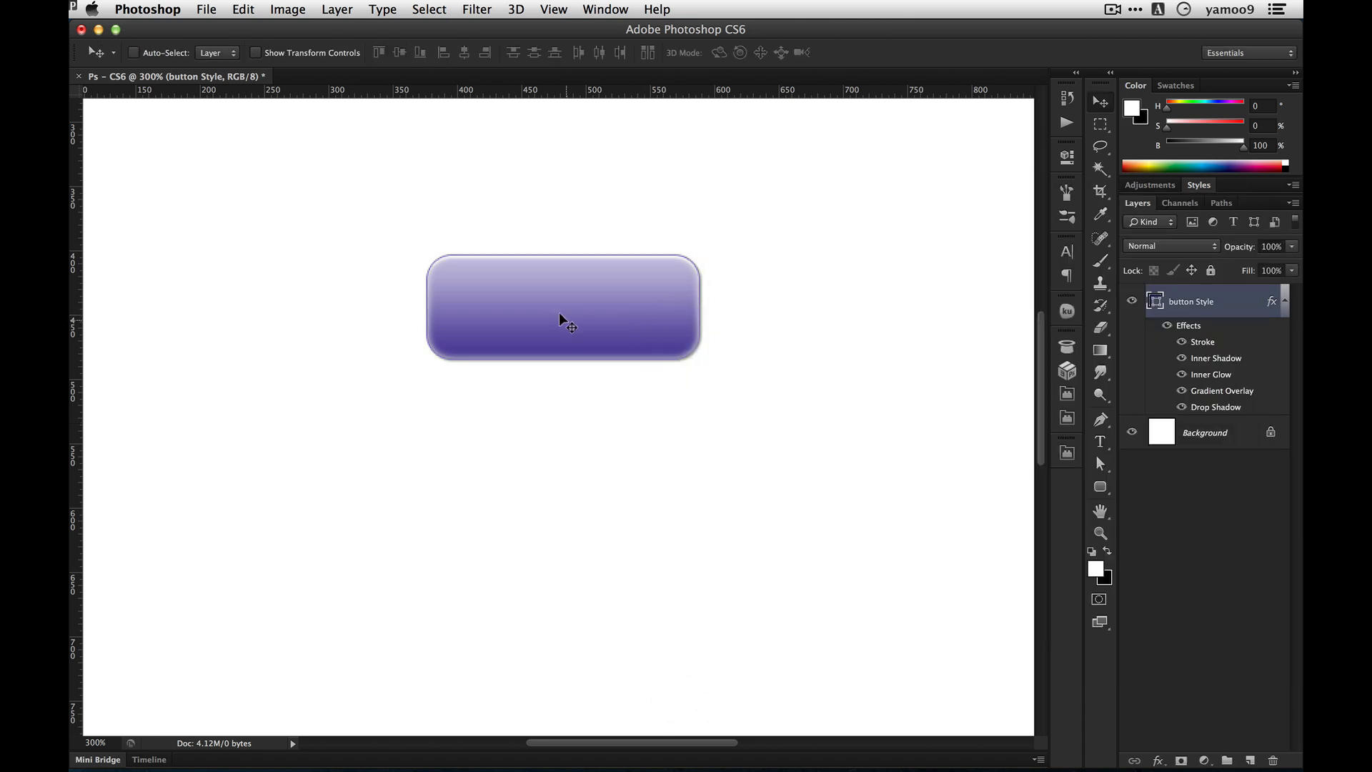
Duplicate the purple button below the original and stretch the copy horizontally to about 204% width with Free Transform
{"action": "mouse_move", "coordinate": [560, 319]}
{"action": "left_mouse_down"}
{"action": "mouse_move", "coordinate": [465, 312]}
{"action": "mouse_move", "coordinate": [450, 249]}
{"action": "mouse_move", "coordinate": [469, 395]}
{"action": "left_mouse_up"}
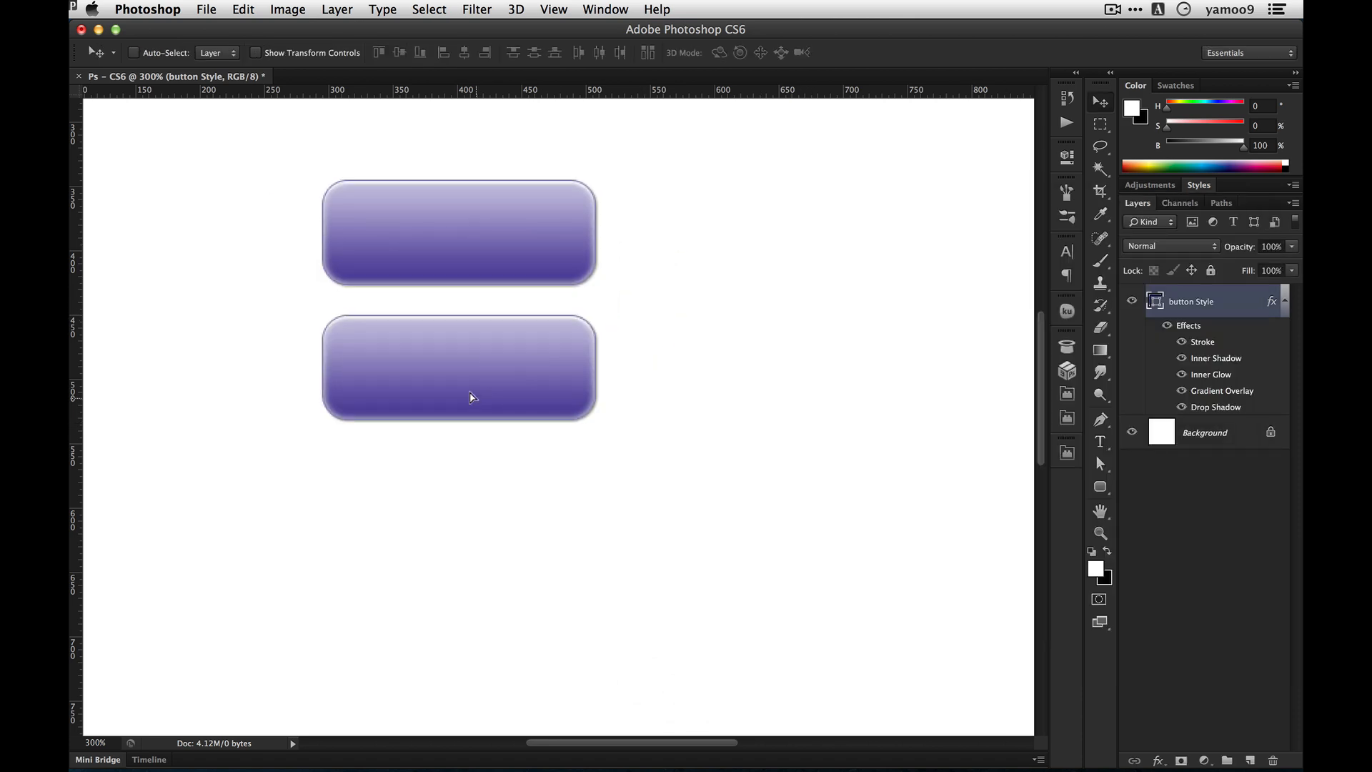
{"action": "key", "text": "super+t"}
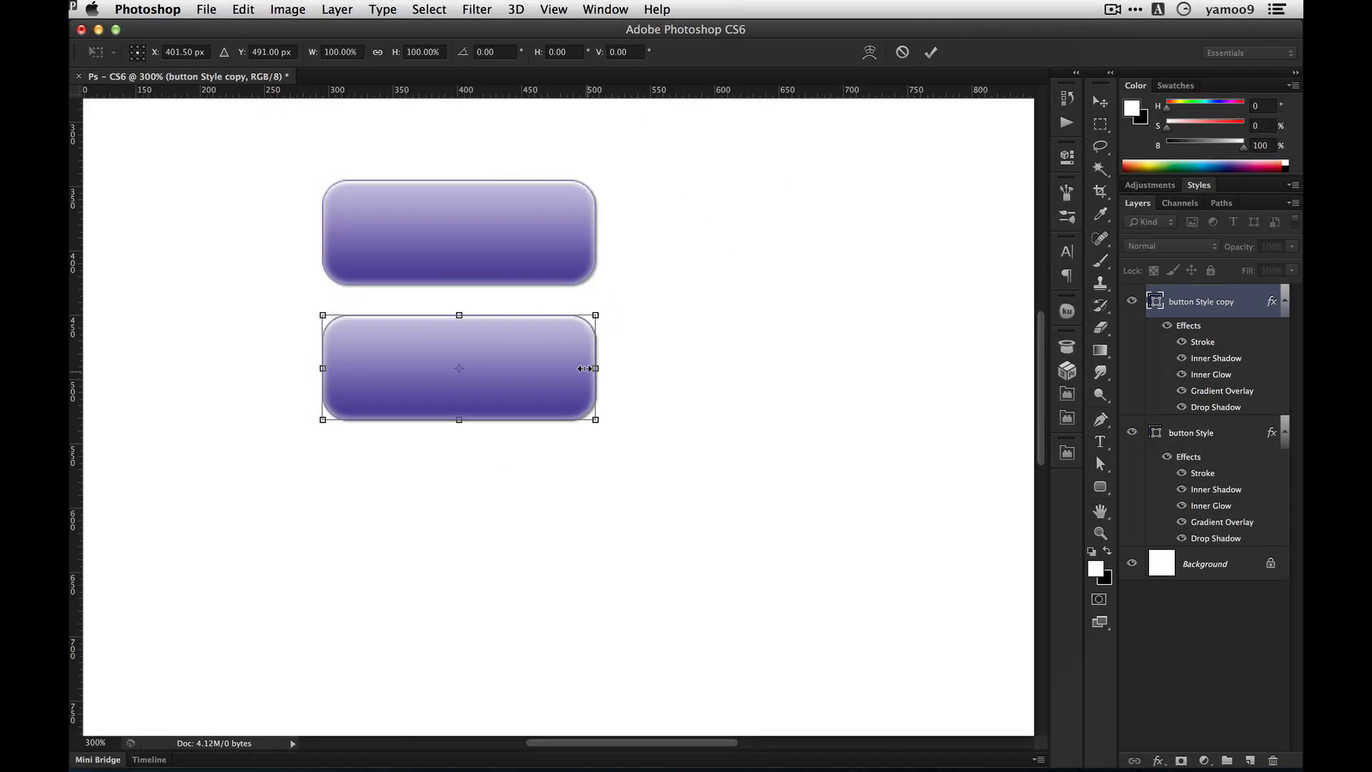
{"action": "left_click_drag", "start_coordinate": [585, 368], "coordinate": [881, 368]}
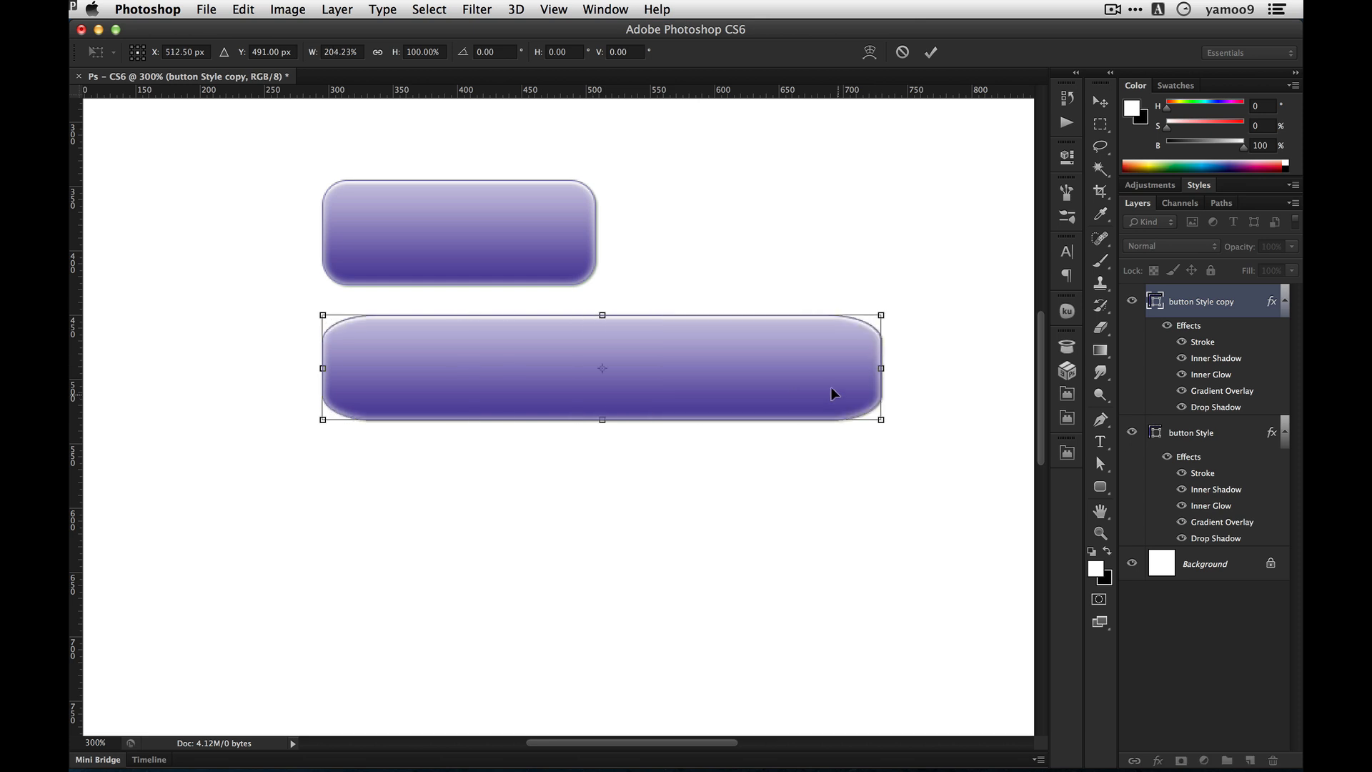
{"action": "key", "text": "Return"}
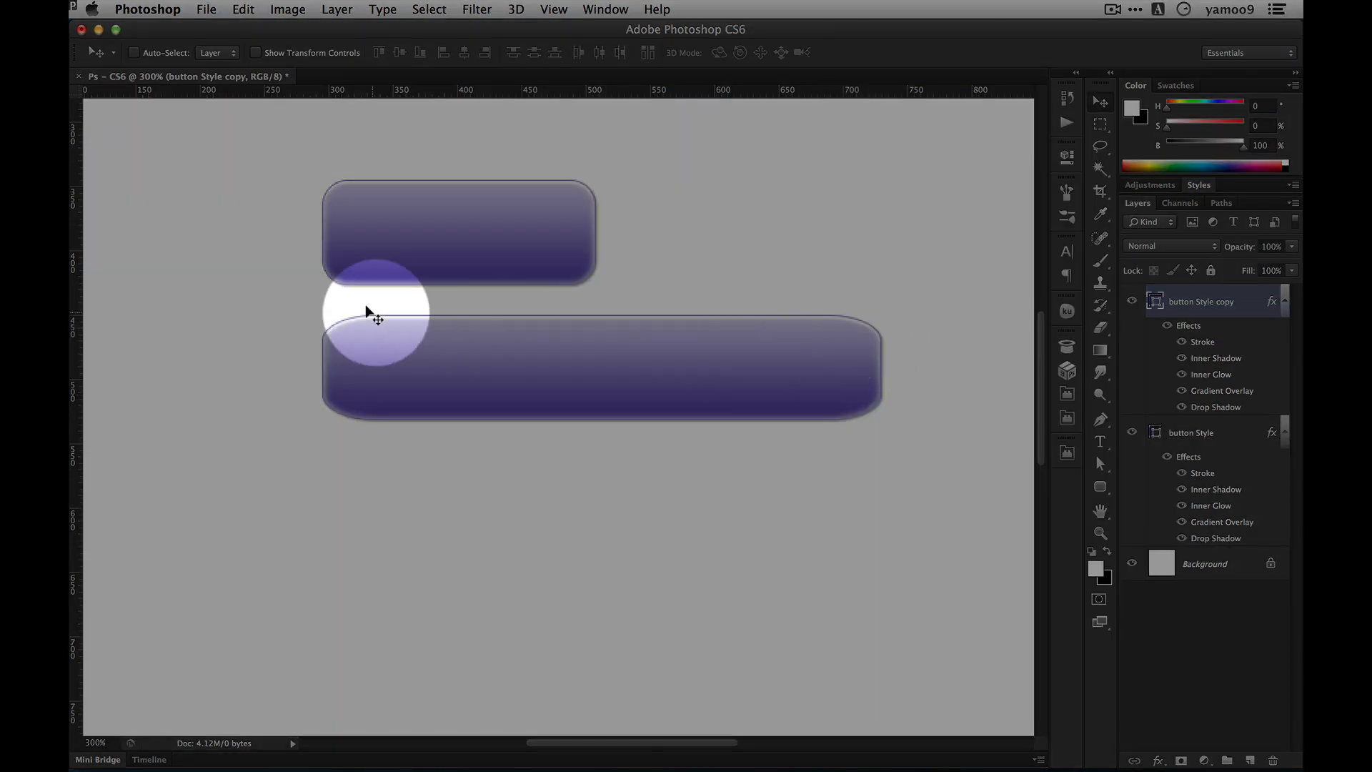
Stretch the duplicated button vertically by extending its lower edge with Free Transform
{"action": "key", "text": "super+t"}
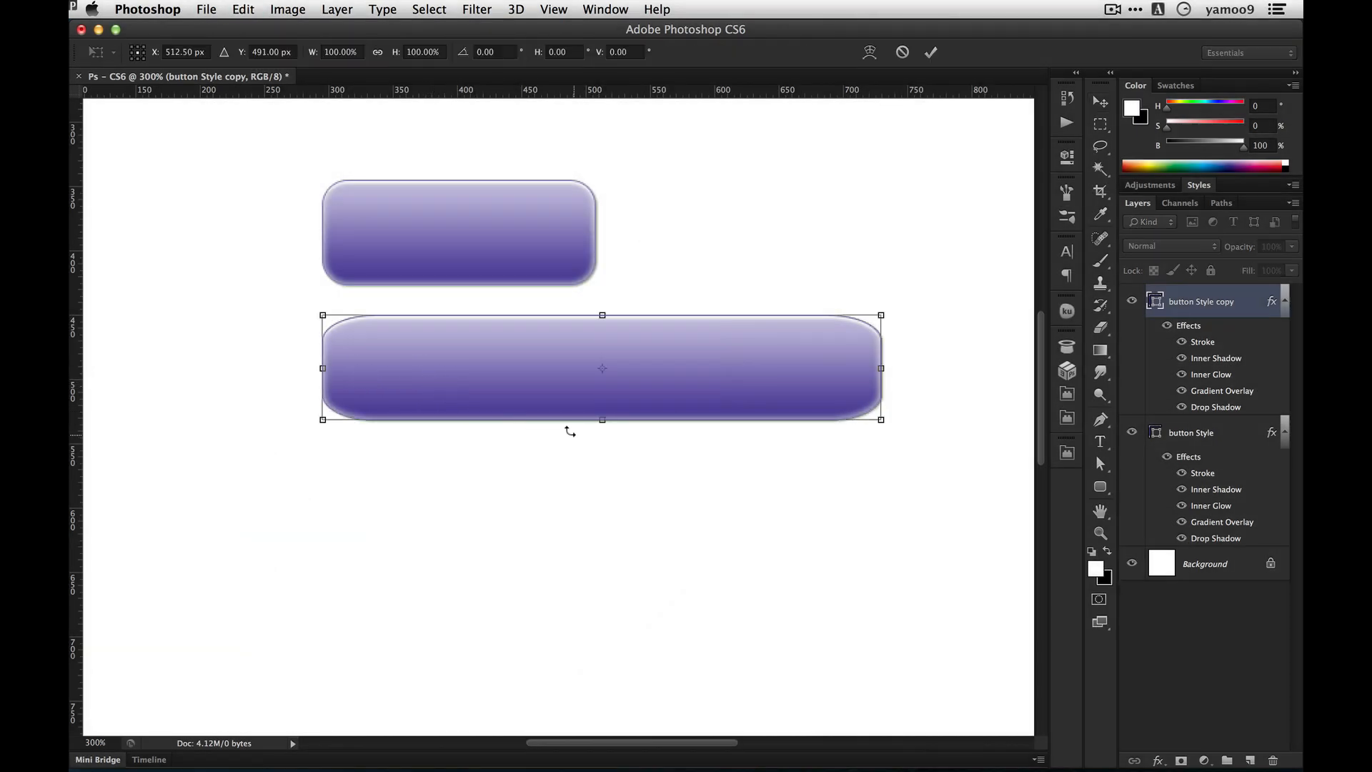
{"action": "left_click_drag", "start_coordinate": [603, 419], "coordinate": [584, 600]}
{"action": "key", "text": "Return"}
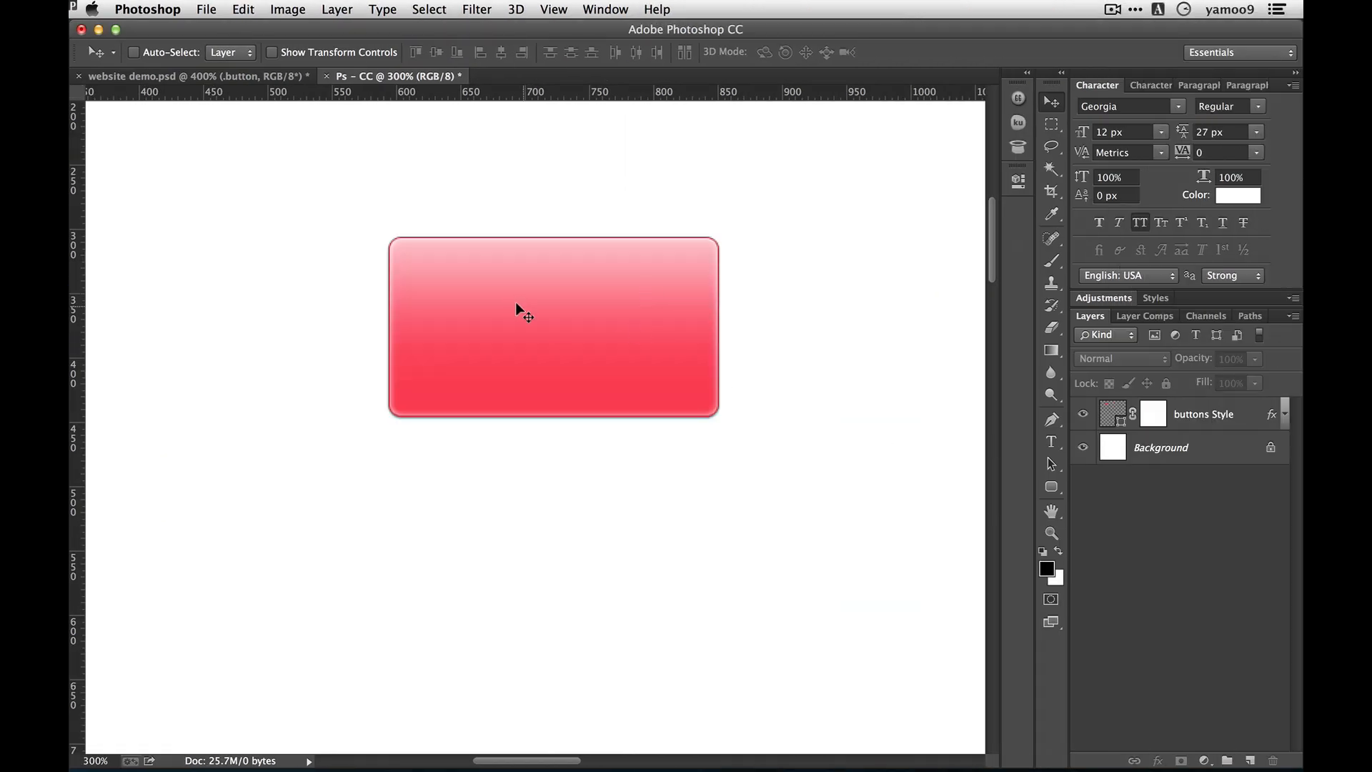
In Photoshop CC, hide the buttons Style layer and draw an orange rounded rectangle about 315 by 147 px with a 55 px corner radius
{"action": "left_click_drag", "start_coordinate": [516, 327], "coordinate": [819, 208]}
{"action": "left_click", "coordinate": [1083, 413]}
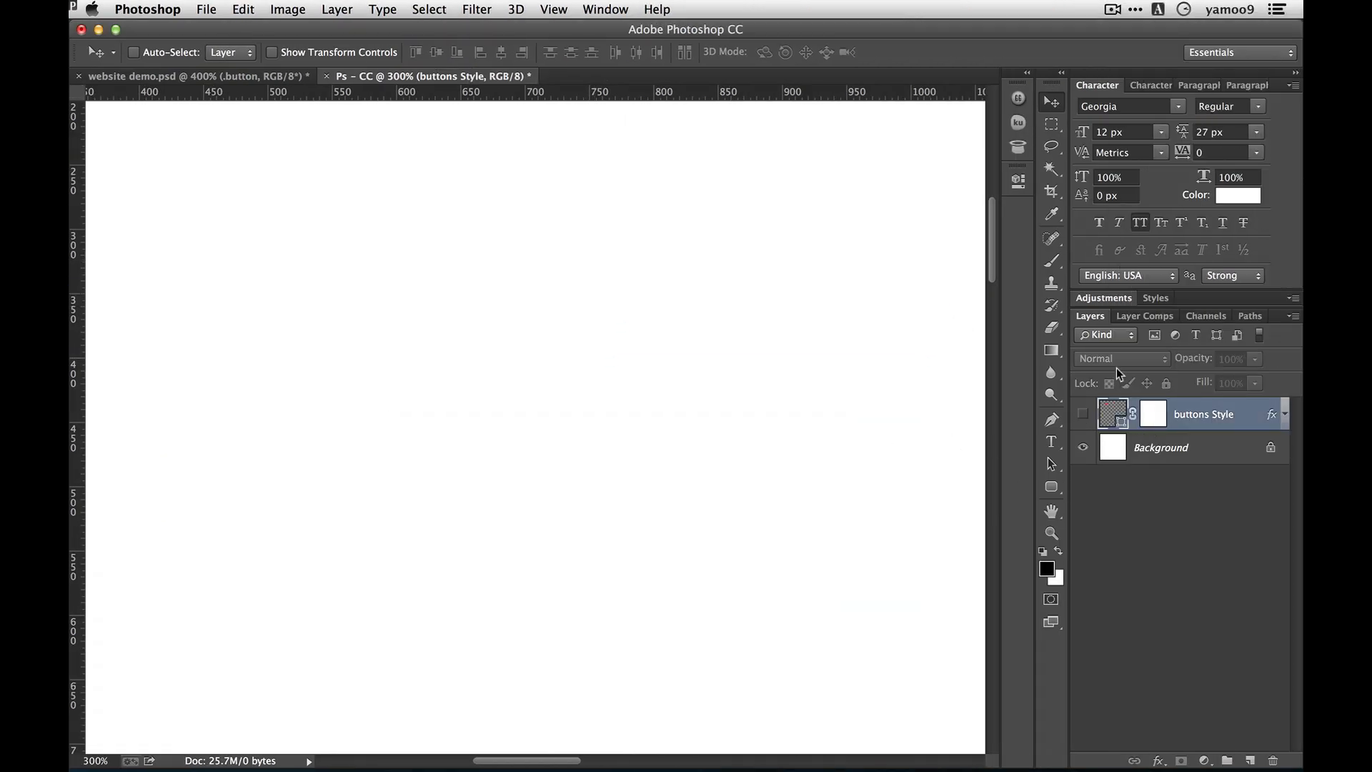
{"action": "left_click", "coordinate": [1056, 486]}
{"action": "left_click", "coordinate": [218, 54]}
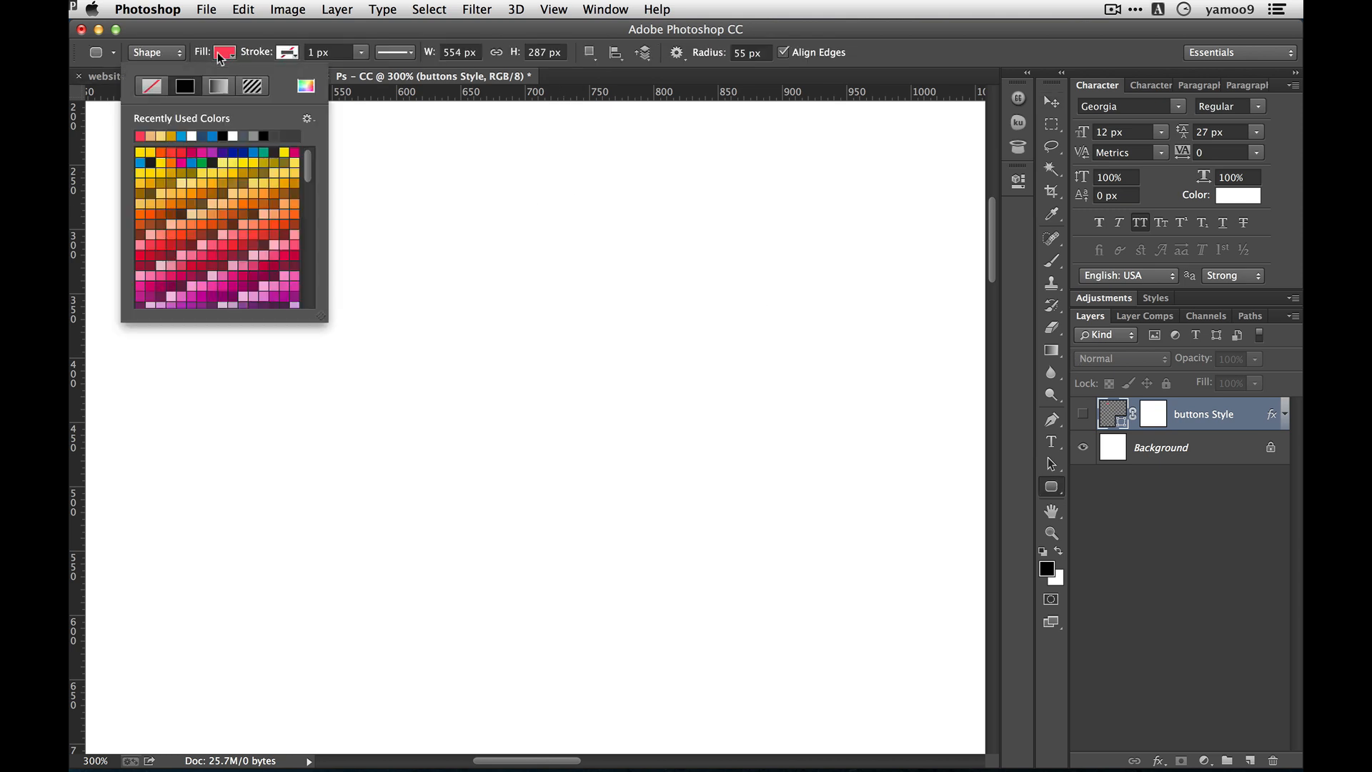
{"action": "left_click", "coordinate": [243, 202]}
{"action": "left_click", "coordinate": [652, 252]}
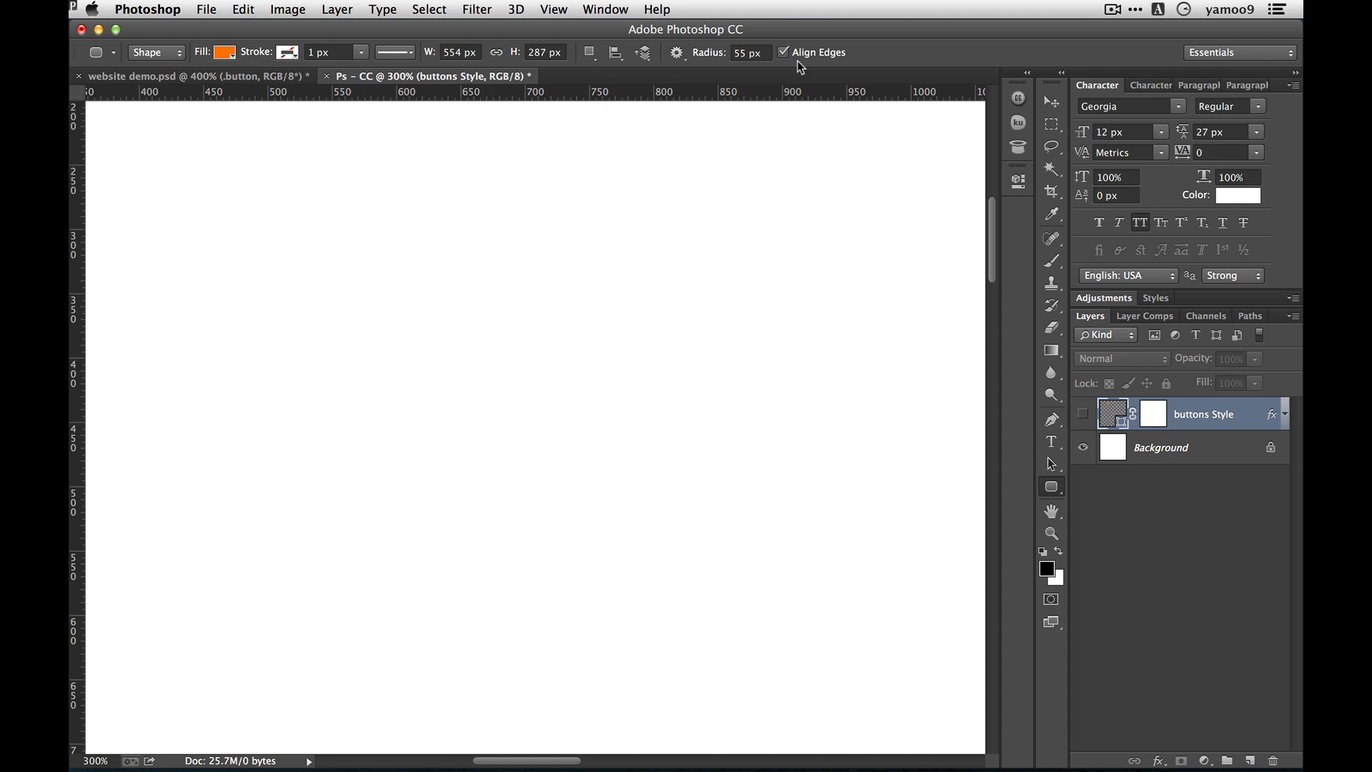
{"action": "left_click_drag", "start_coordinate": [267, 235], "coordinate": [617, 392]}
{"action": "key", "text": "v"}
{"action": "left_click_drag", "start_coordinate": [626, 329], "coordinate": [560, 327]}
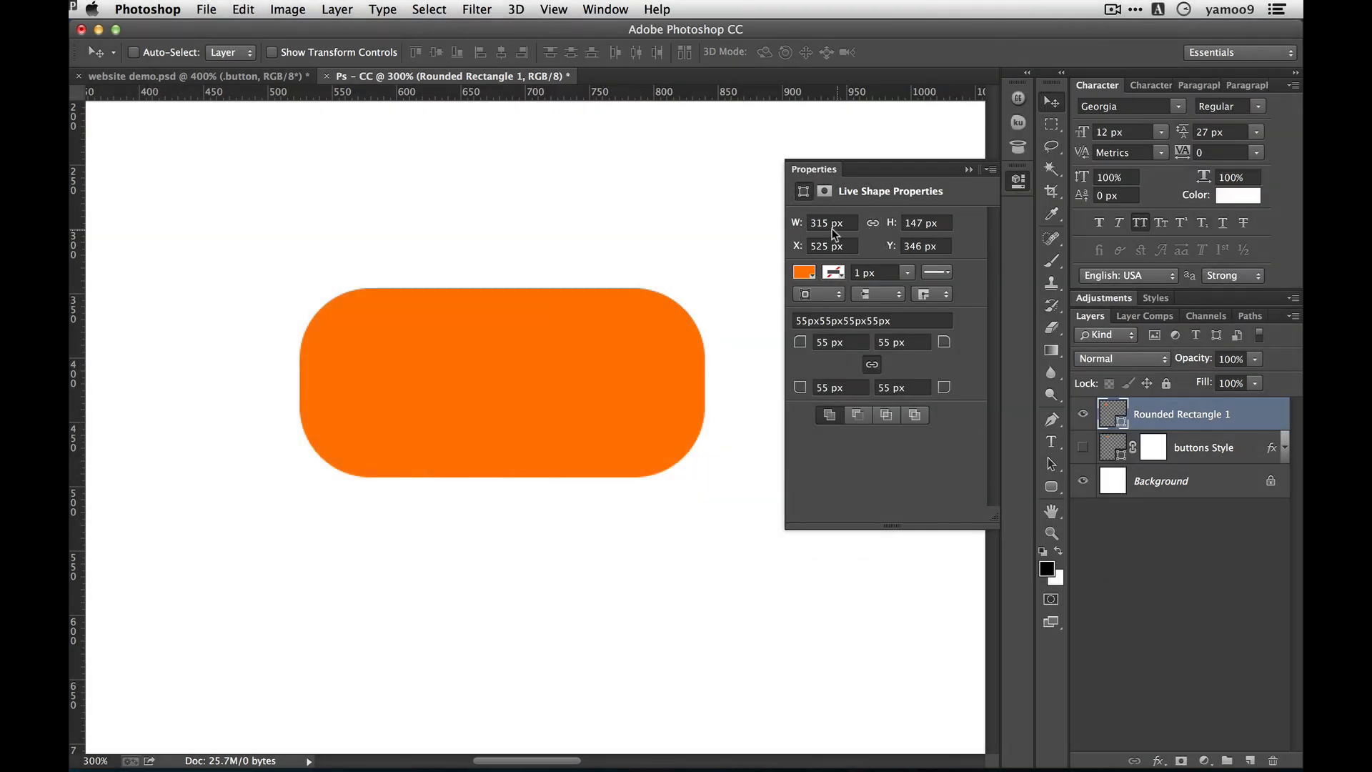
Set the orange rounded rectangle's width to 300 px and height to 140 px
{"action": "left_click", "coordinate": [820, 221]}
{"action": "type", "text": "300"}
{"action": "key", "text": "Tab"}
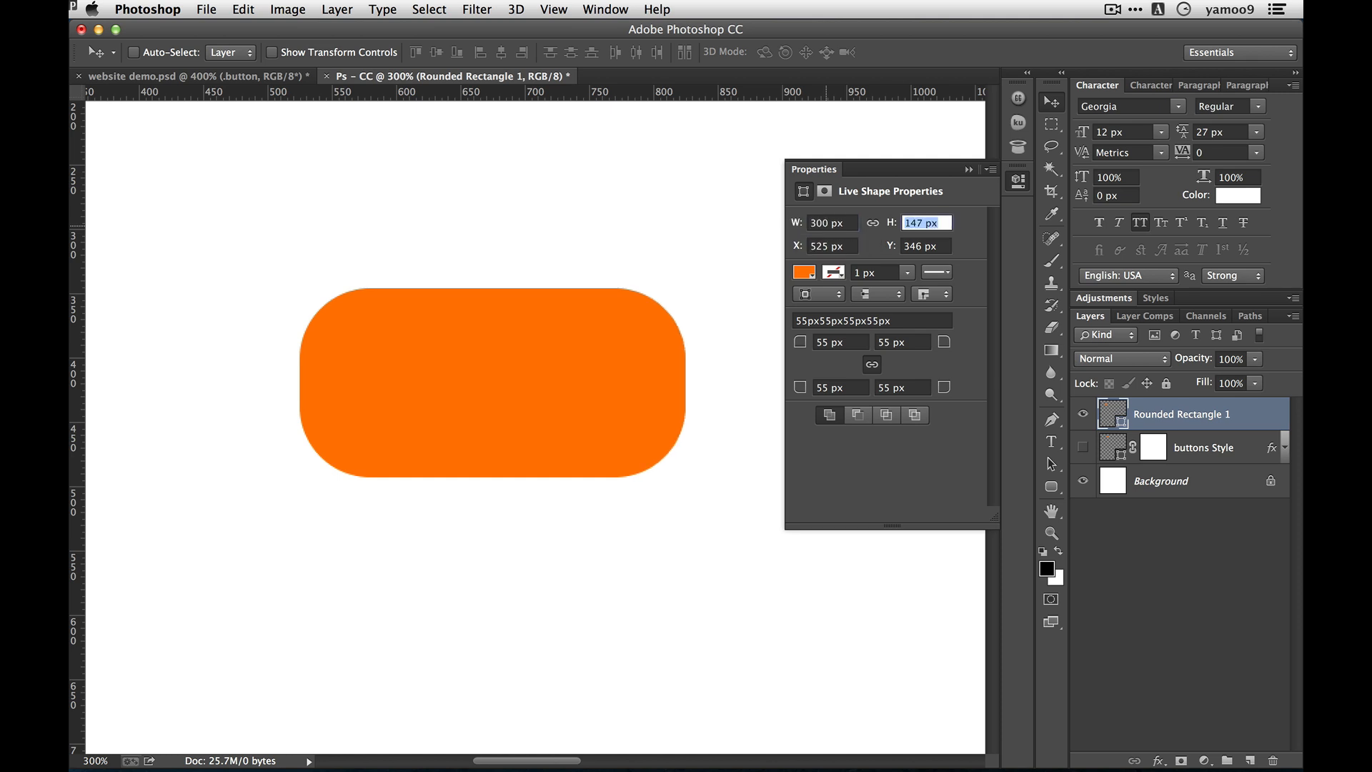
{"action": "type", "text": "140"}
{"action": "key", "text": "Tab"}
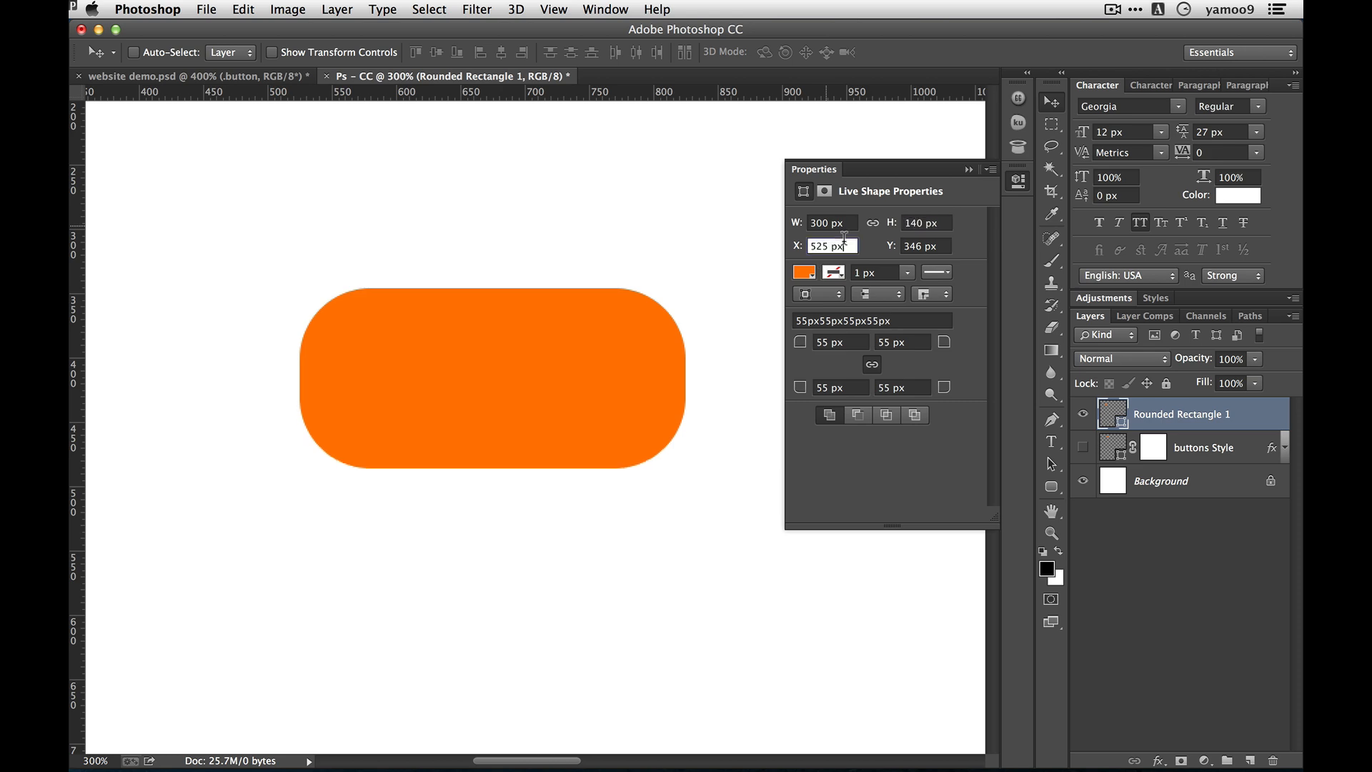
Try blue, red and gold fills on the rounded rectangle and end with blue
{"action": "left_click", "coordinate": [801, 274]}
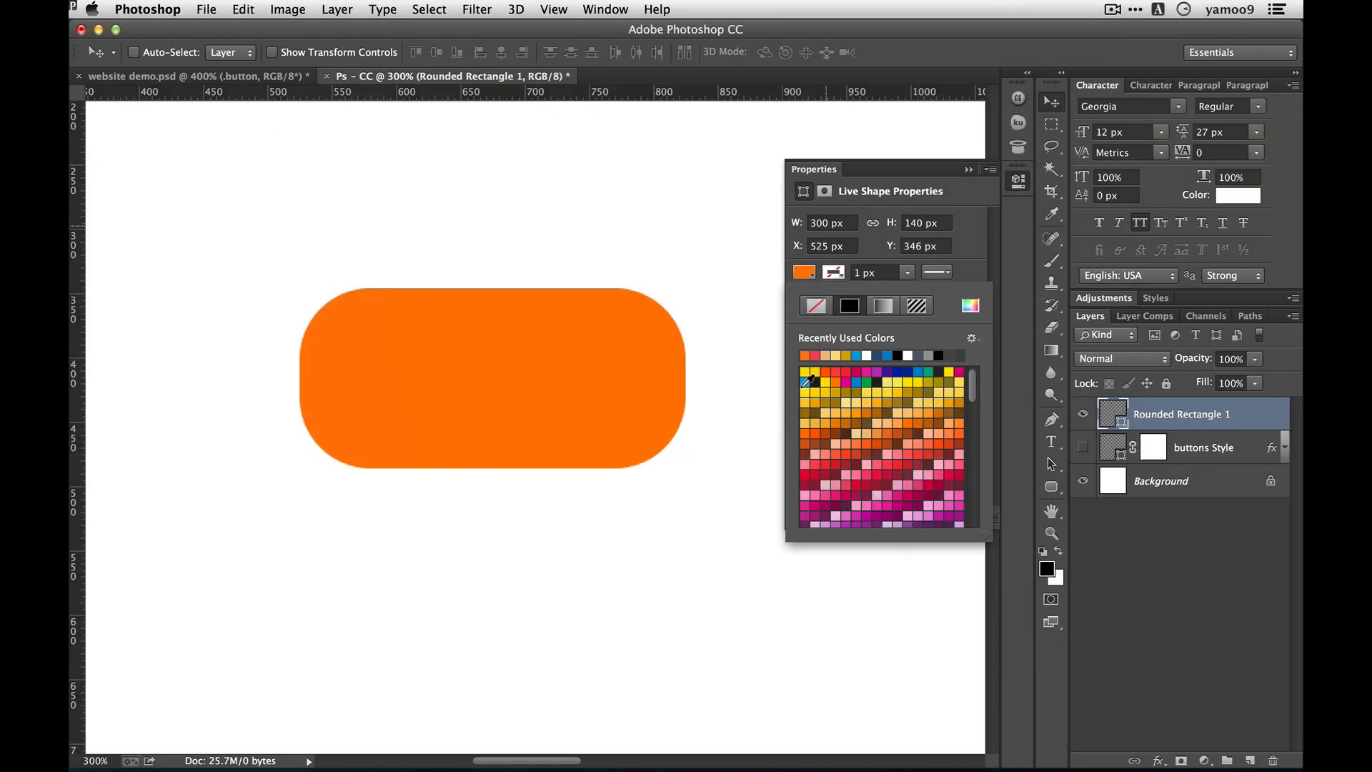
{"action": "left_click", "coordinate": [805, 381]}
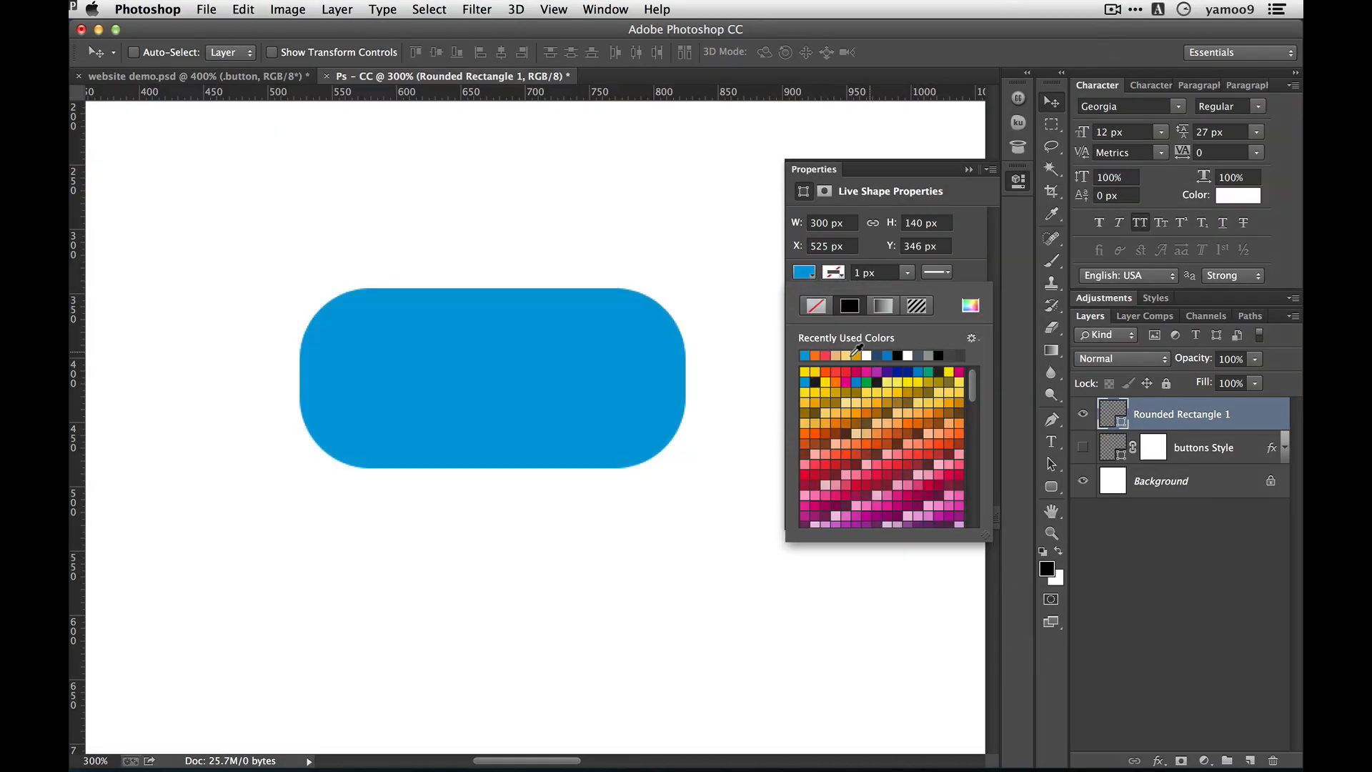
{"action": "left_click", "coordinate": [816, 355]}
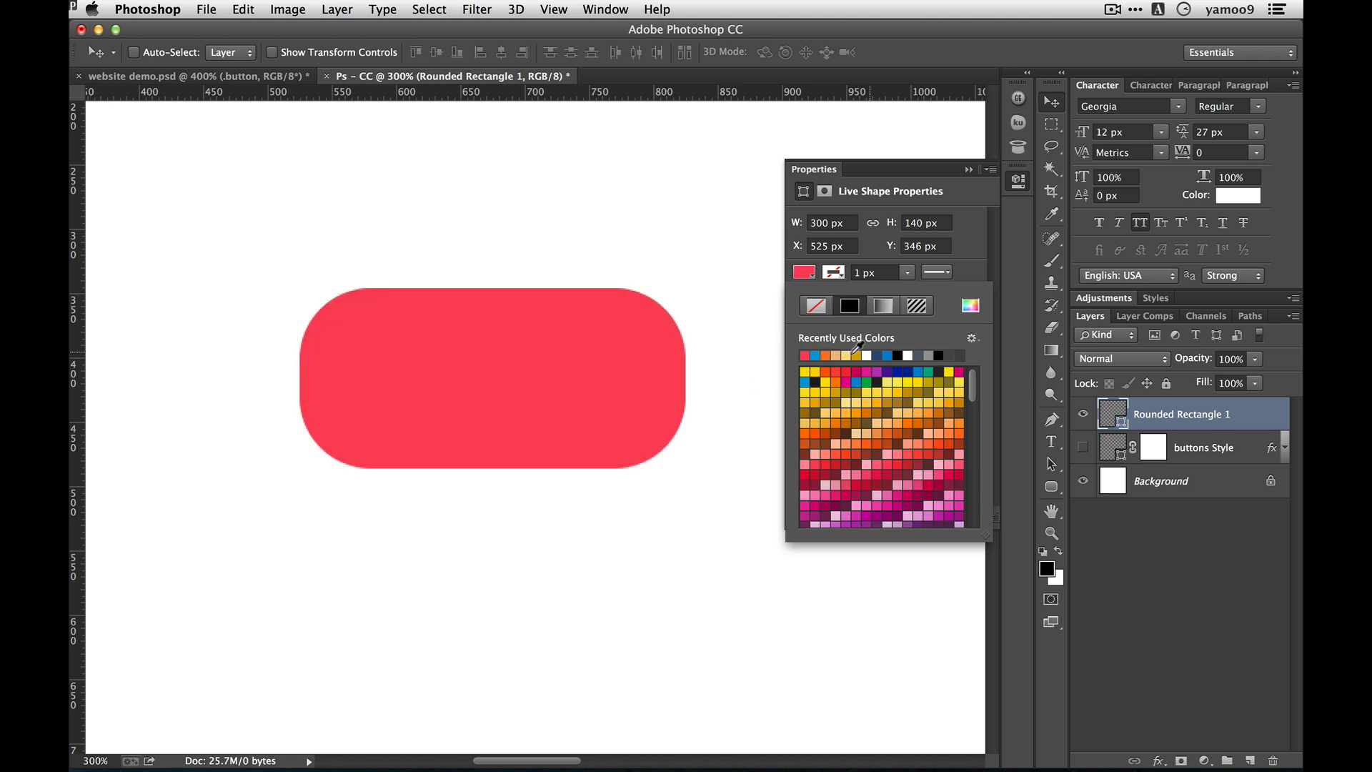
{"action": "left_click", "coordinate": [855, 355]}
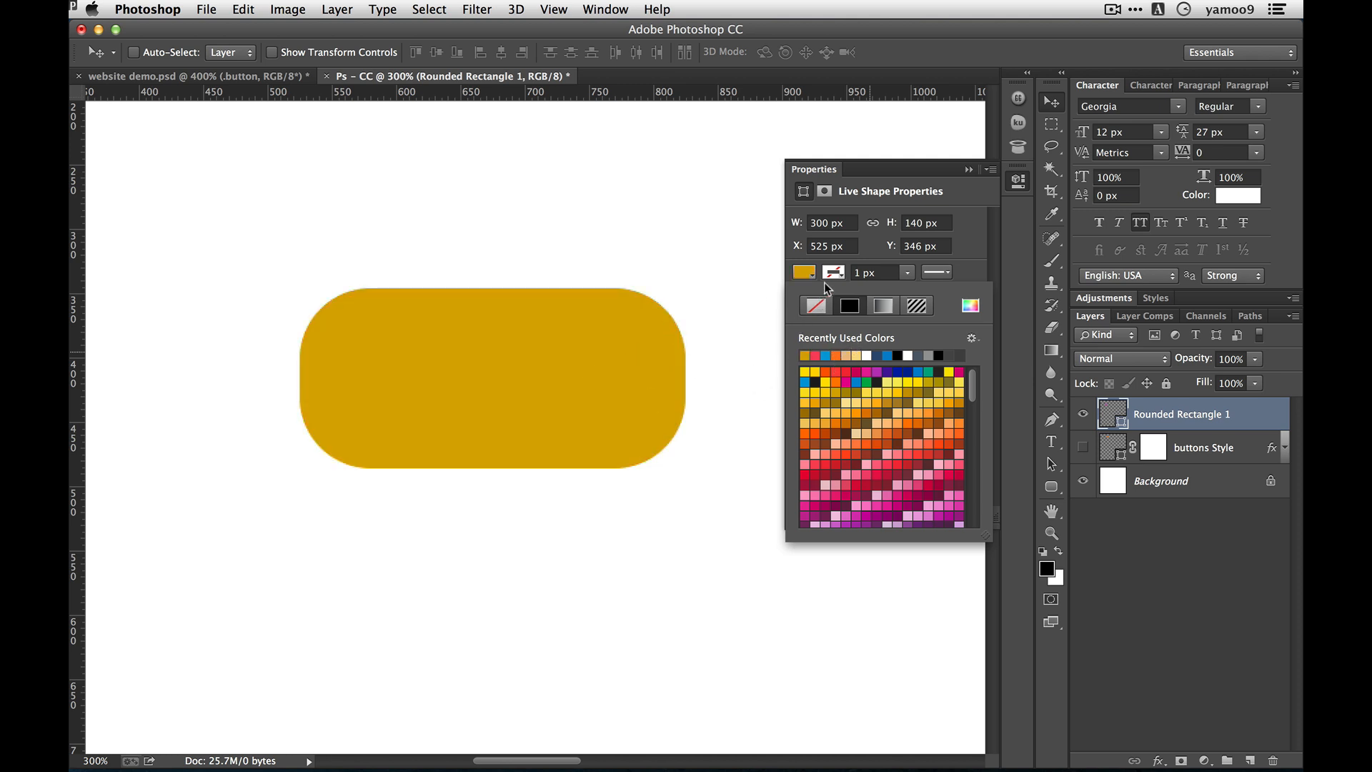
{"action": "left_click", "coordinate": [825, 355]}
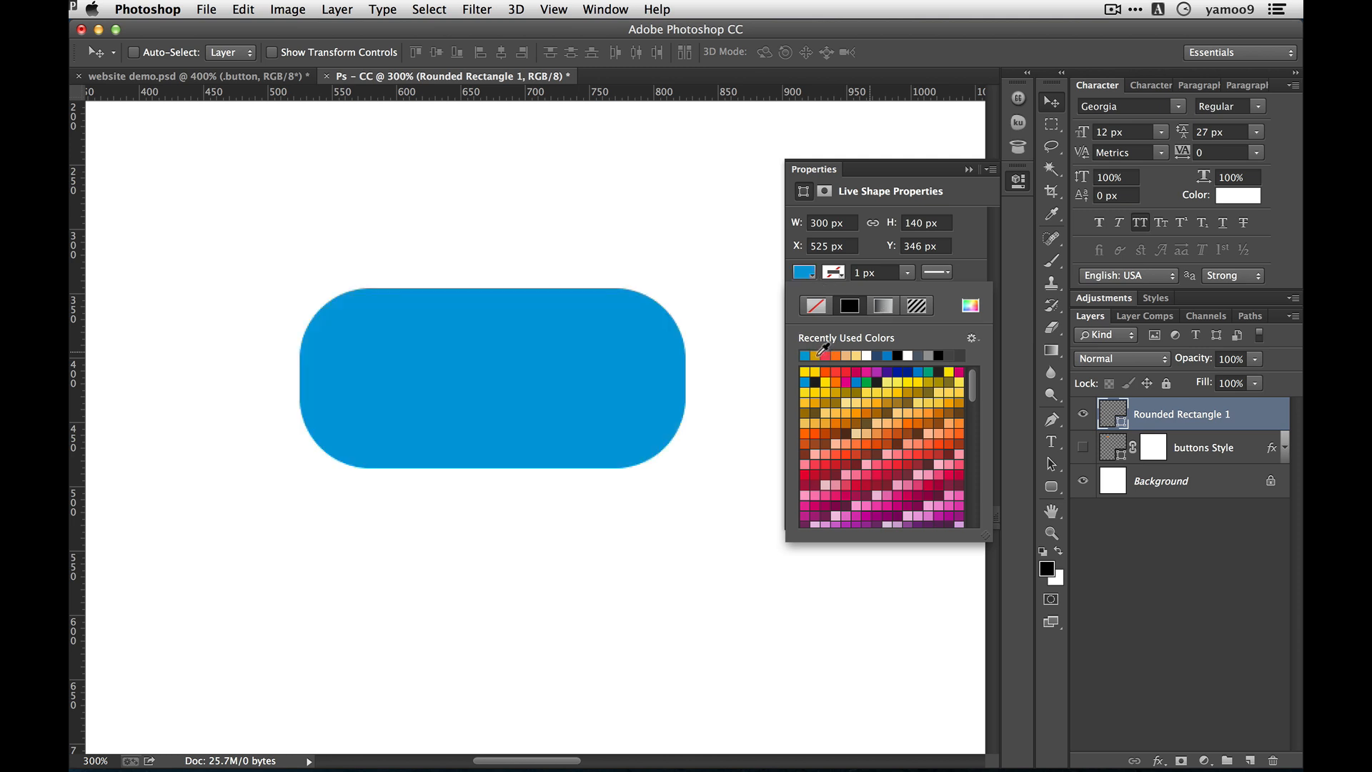
Try 45 px and 23 px on all four corner radii of the blue rounded rectangle and end with 16 px
{"action": "left_click", "coordinate": [838, 272]}
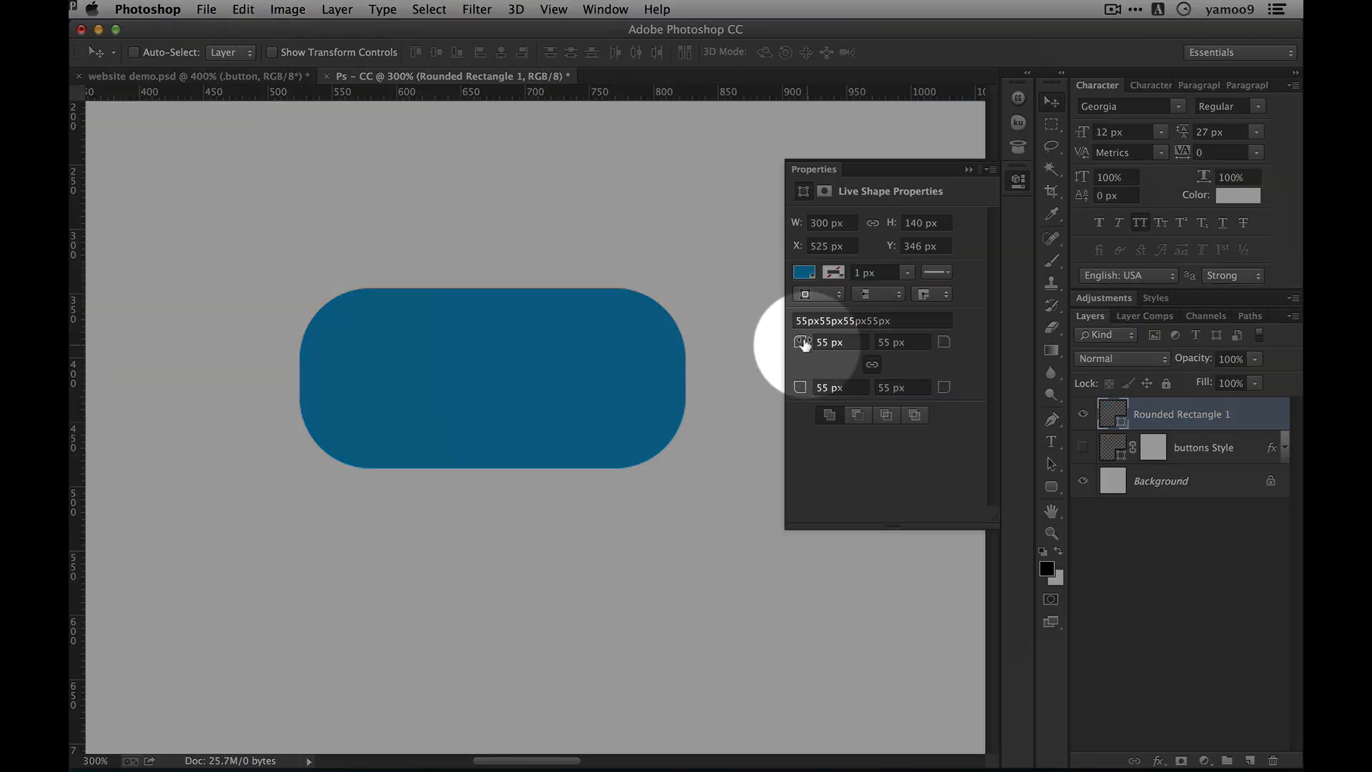
{"action": "left_click", "coordinate": [830, 341]}
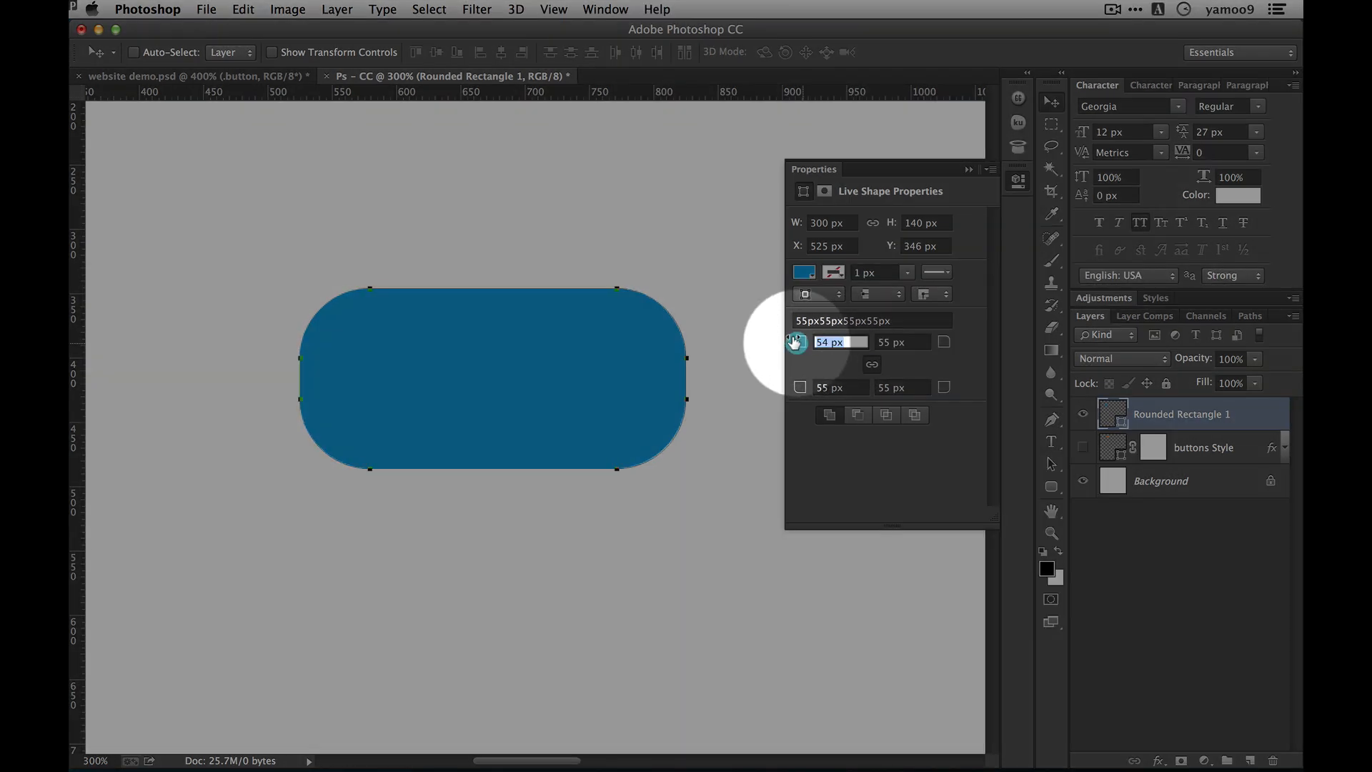
{"action": "type", "text": "45"}
{"action": "key", "text": "Return"}
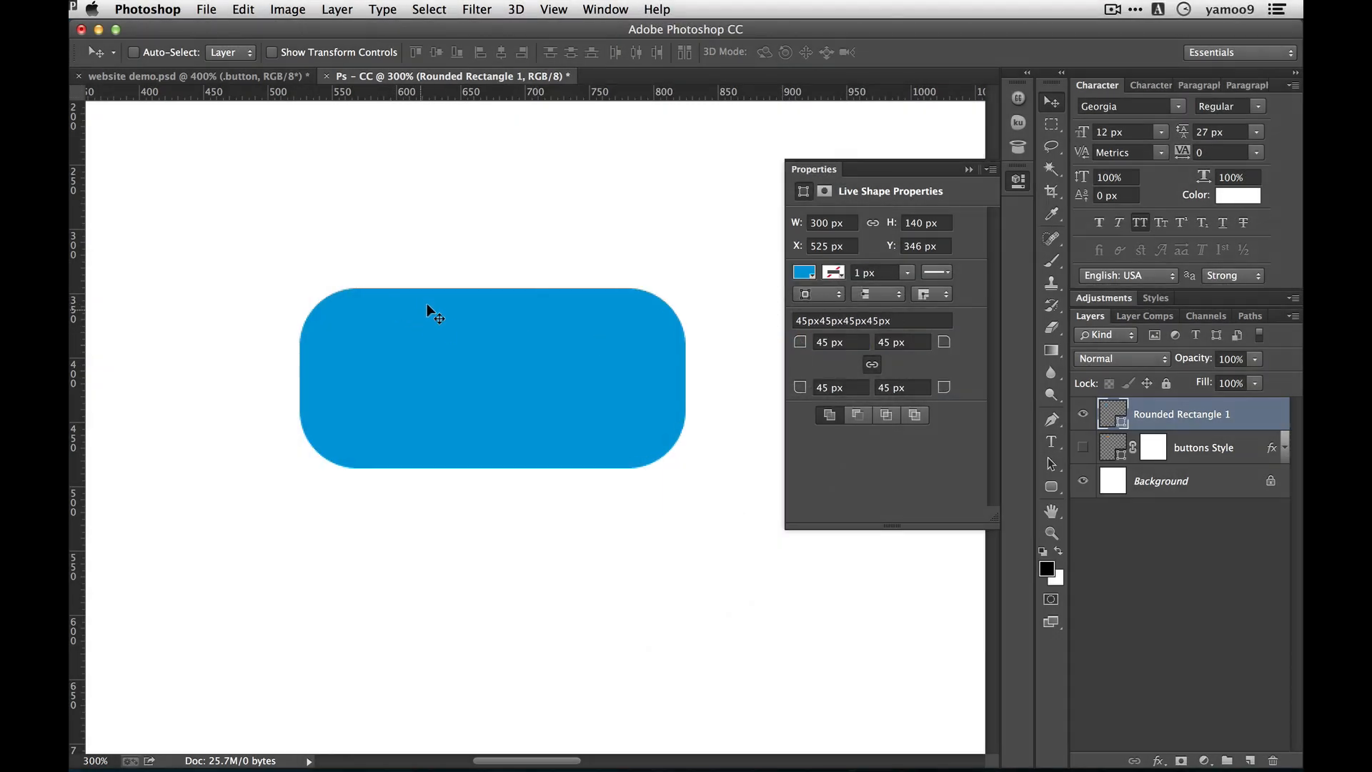
{"action": "mouse_move", "coordinate": [792, 342]}
{"action": "left_mouse_down"}
{"action": "mouse_move", "coordinate": [776, 342]}
{"action": "mouse_move", "coordinate": [795, 341]}
{"action": "left_mouse_up"}
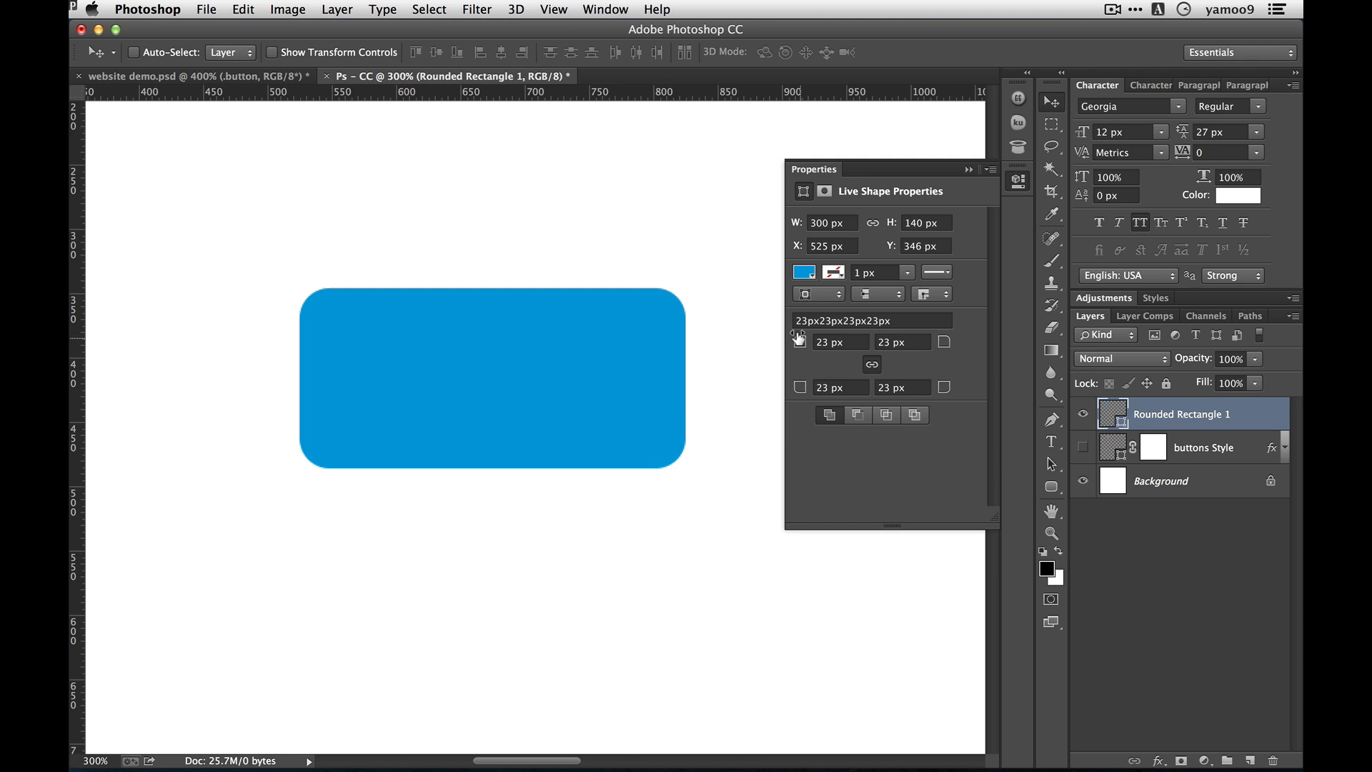
{"action": "left_click_drag", "start_coordinate": [798, 342], "coordinate": [793, 342]}
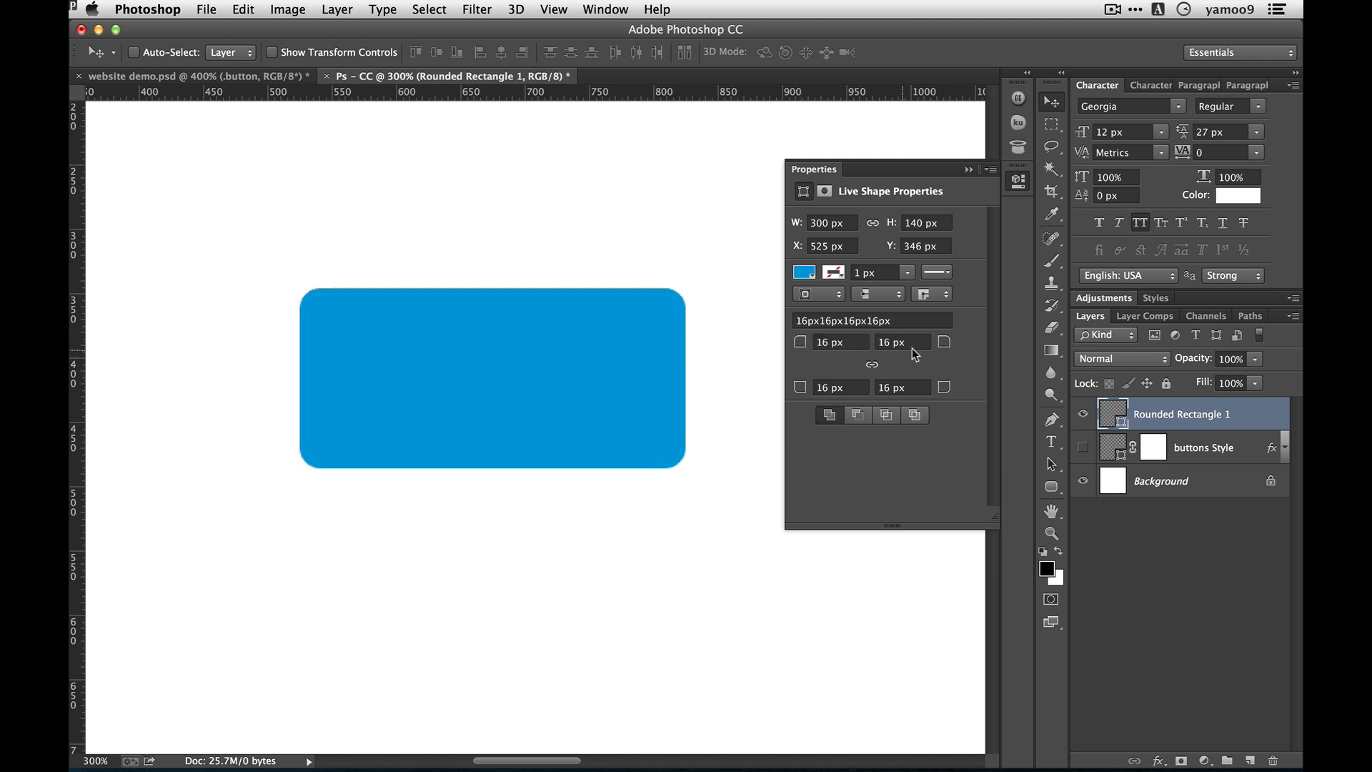
With the corner radii unlinked, set the rectangle's top-right and bottom-left radii to 0 px
{"action": "left_click_drag", "start_coordinate": [941, 342], "coordinate": [914, 337]}
{"action": "left_click_drag", "start_coordinate": [799, 387], "coordinate": [738, 389]}
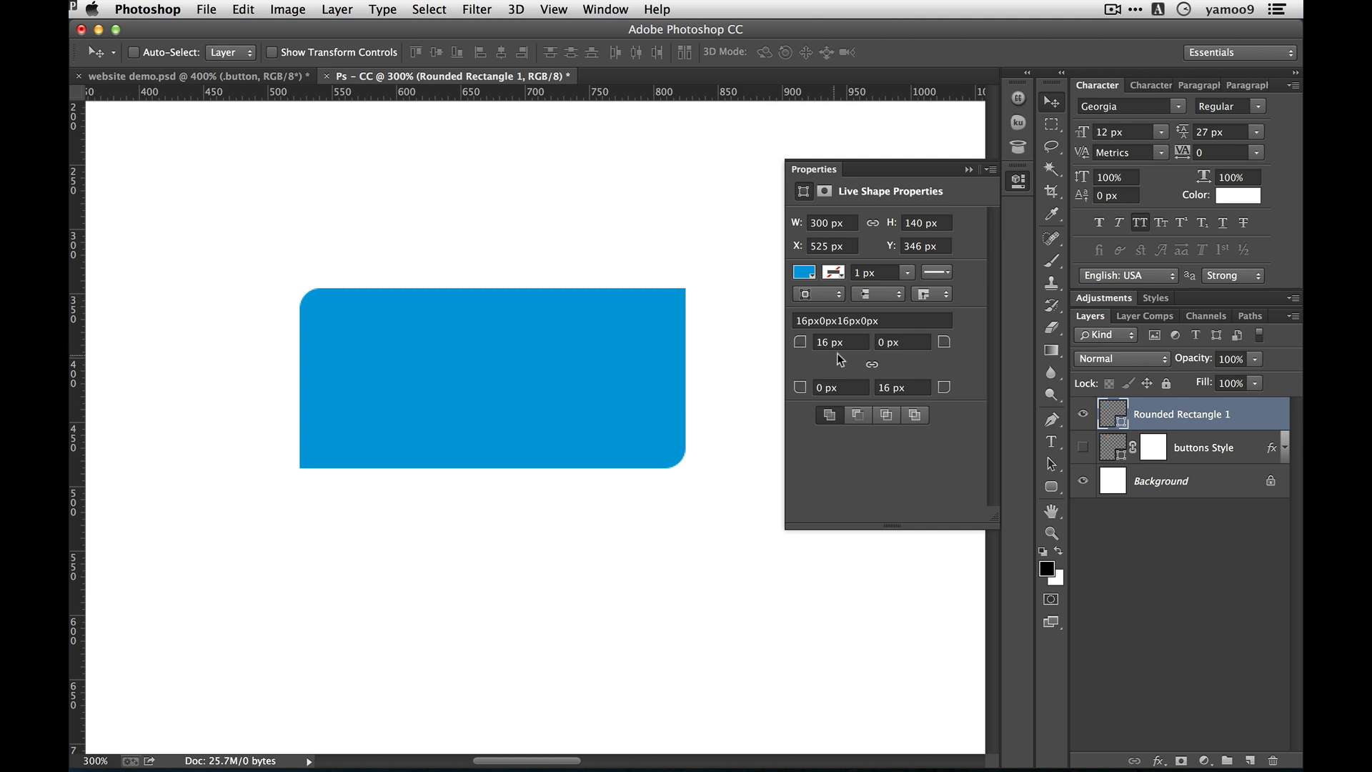
Set the rectangle's top-left corner radius to 34 px and copy that value to the bottom-right corner
{"action": "left_click_drag", "start_coordinate": [798, 342], "coordinate": [808, 343]}
{"action": "key", "text": "super+c"}
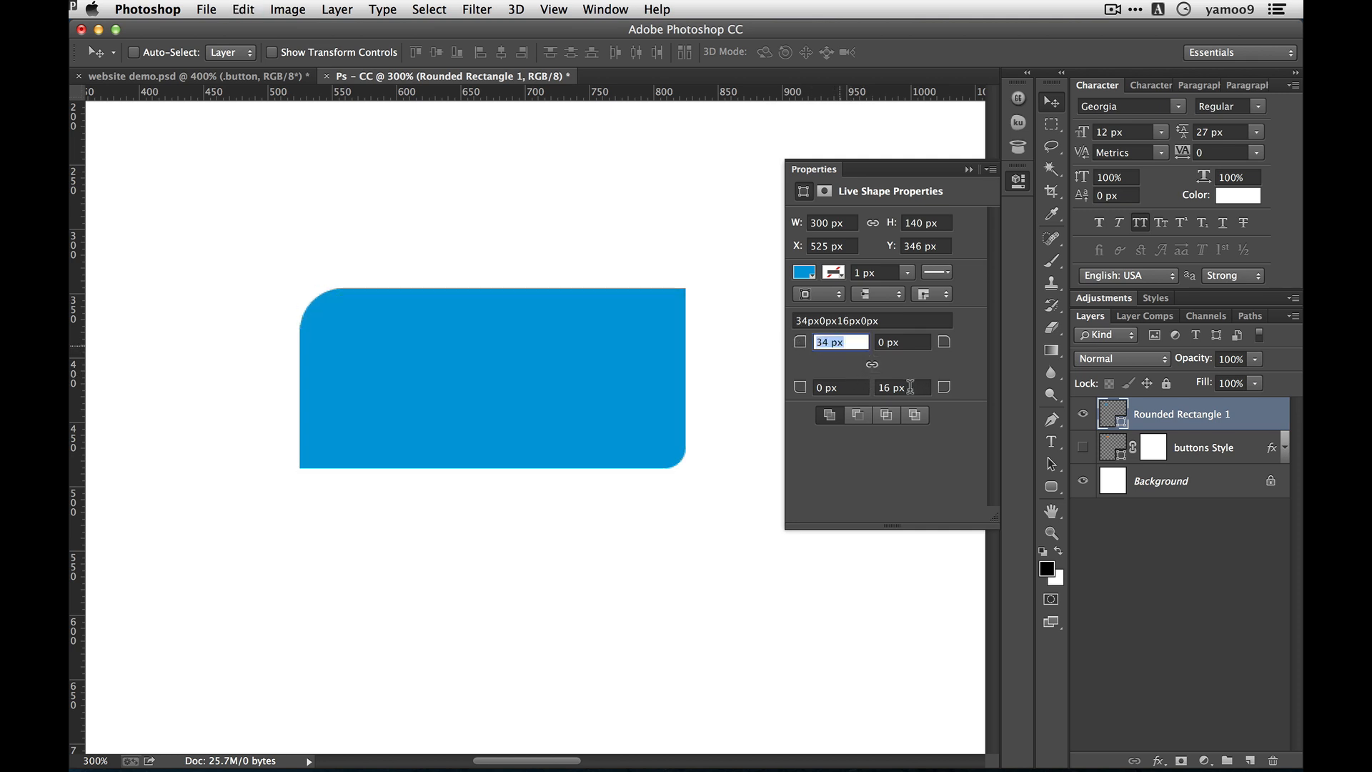
{"action": "left_click_drag", "start_coordinate": [910, 386], "coordinate": [860, 385]}
{"action": "key", "text": "super+v"}
{"action": "key", "text": "Return"}
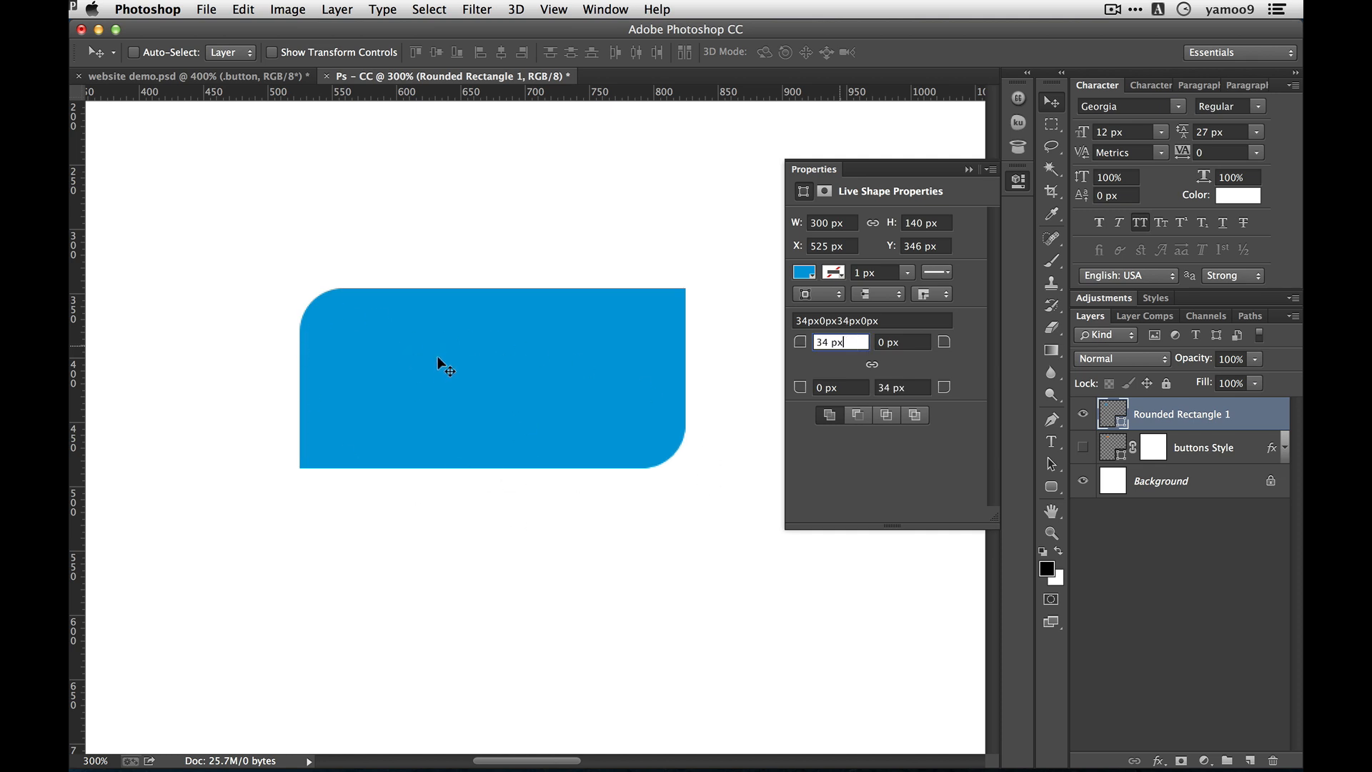
Rename the rectangle's layer "custom button style" and move the buttons Style layer's effects onto it
{"action": "double_click", "coordinate": [1199, 414]}
{"action": "type", "text": "cu"}
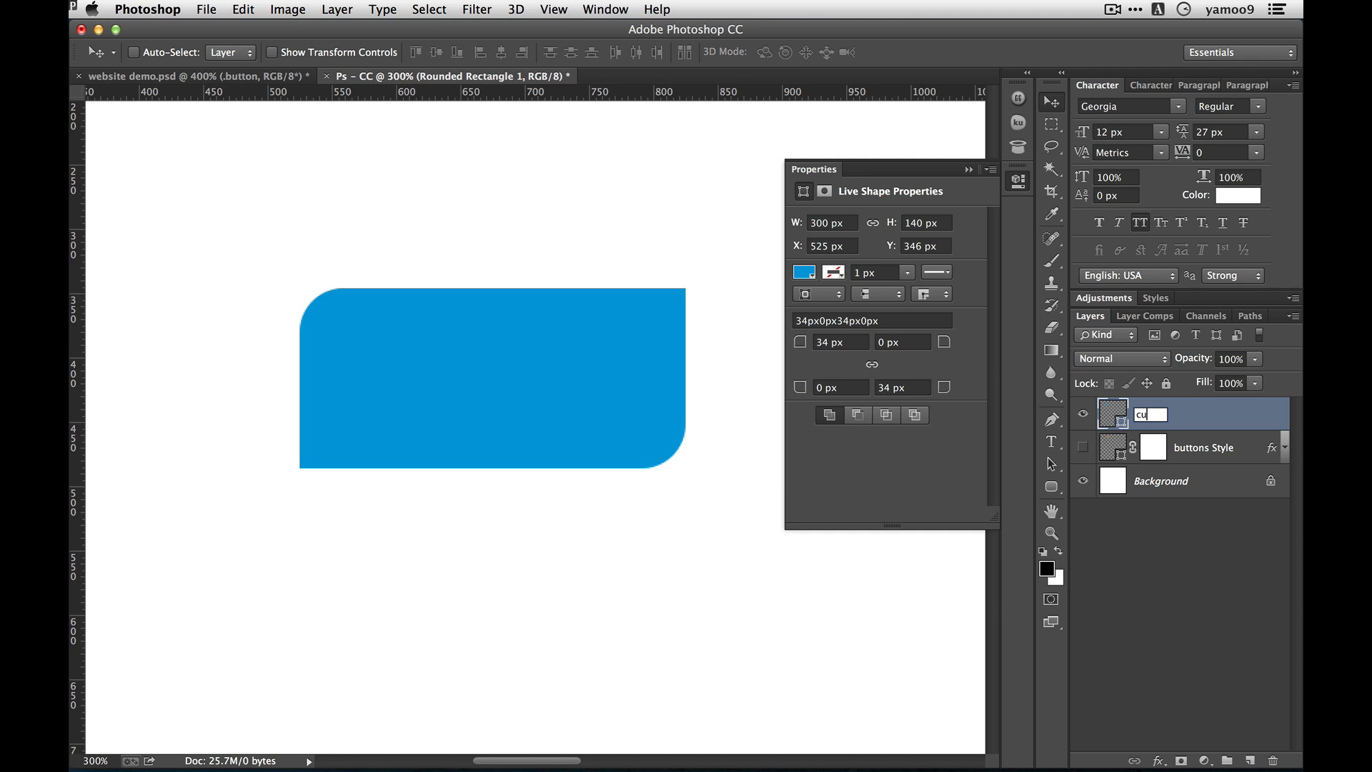
{"action": "type", "text": "stom button style"}
{"action": "key", "text": "Return"}
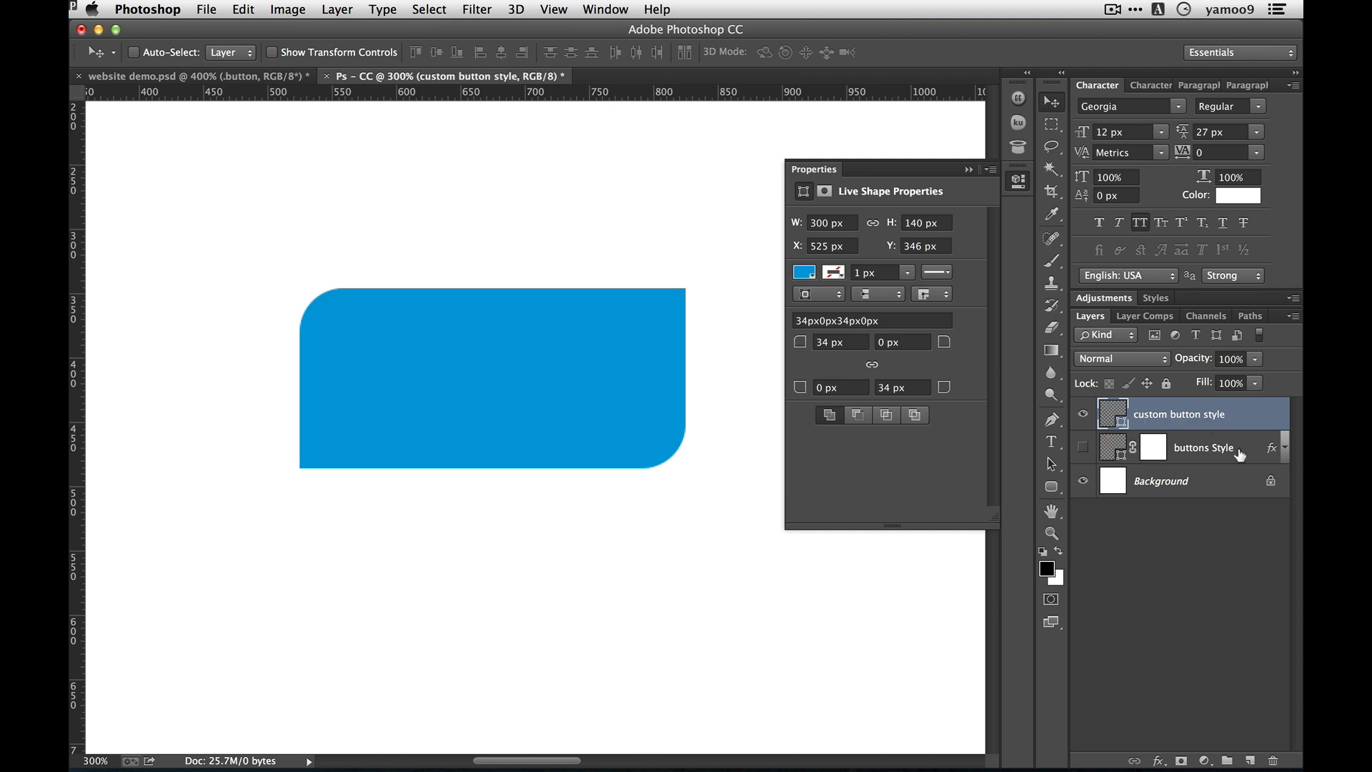
{"action": "left_click_drag", "start_coordinate": [1268, 448], "coordinate": [1263, 423]}
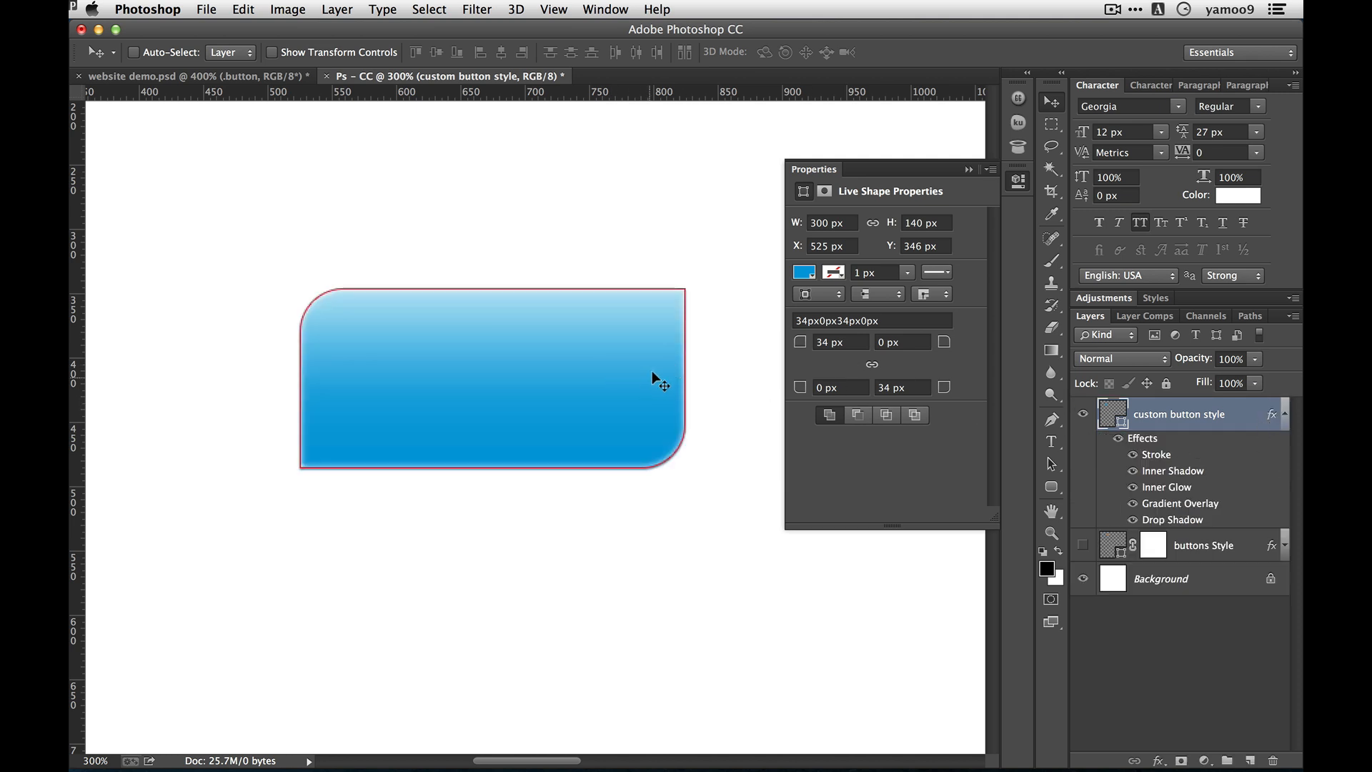
Set the stroke effect color of the custom button style layer to grey-blue #97acb4
{"action": "double_click", "coordinate": [1154, 455]}
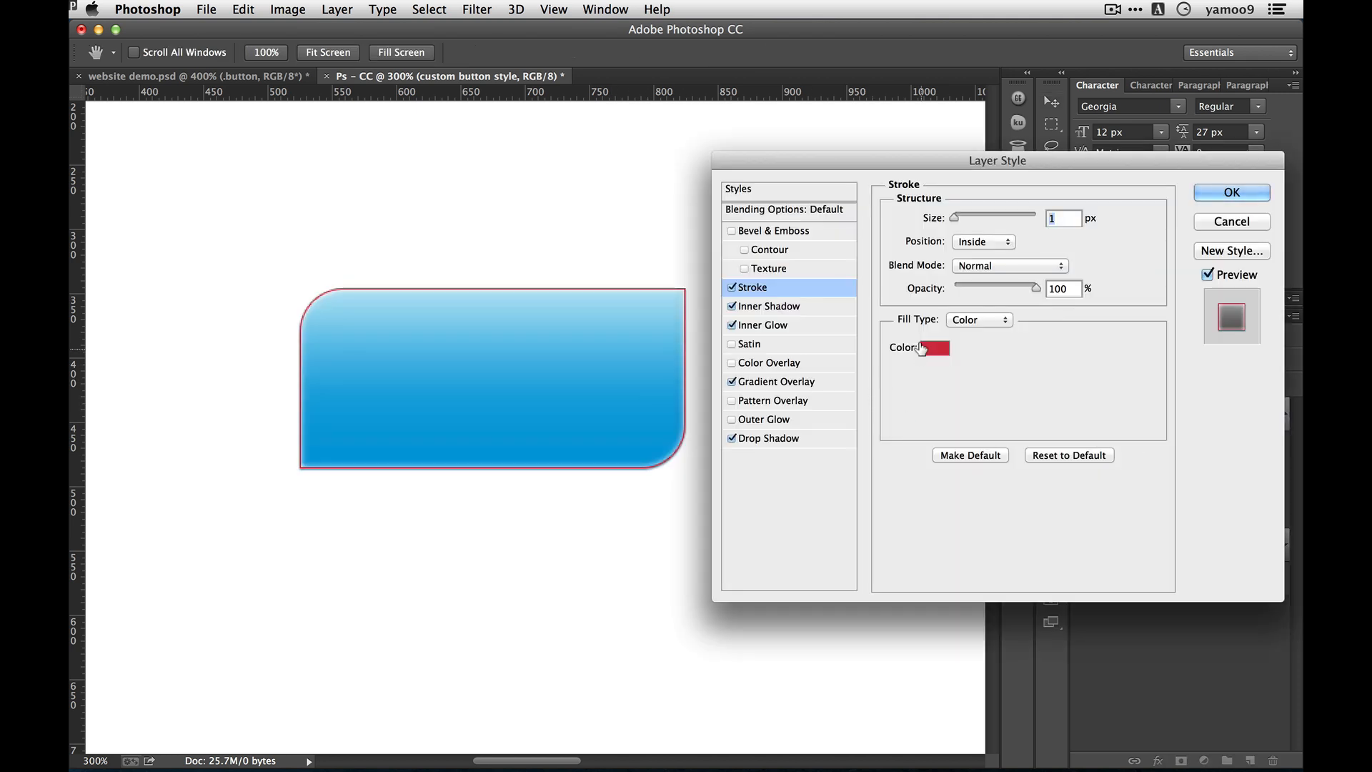
{"action": "left_click", "coordinate": [921, 348]}
{"action": "left_click", "coordinate": [636, 401]}
{"action": "left_click", "coordinate": [958, 307]}
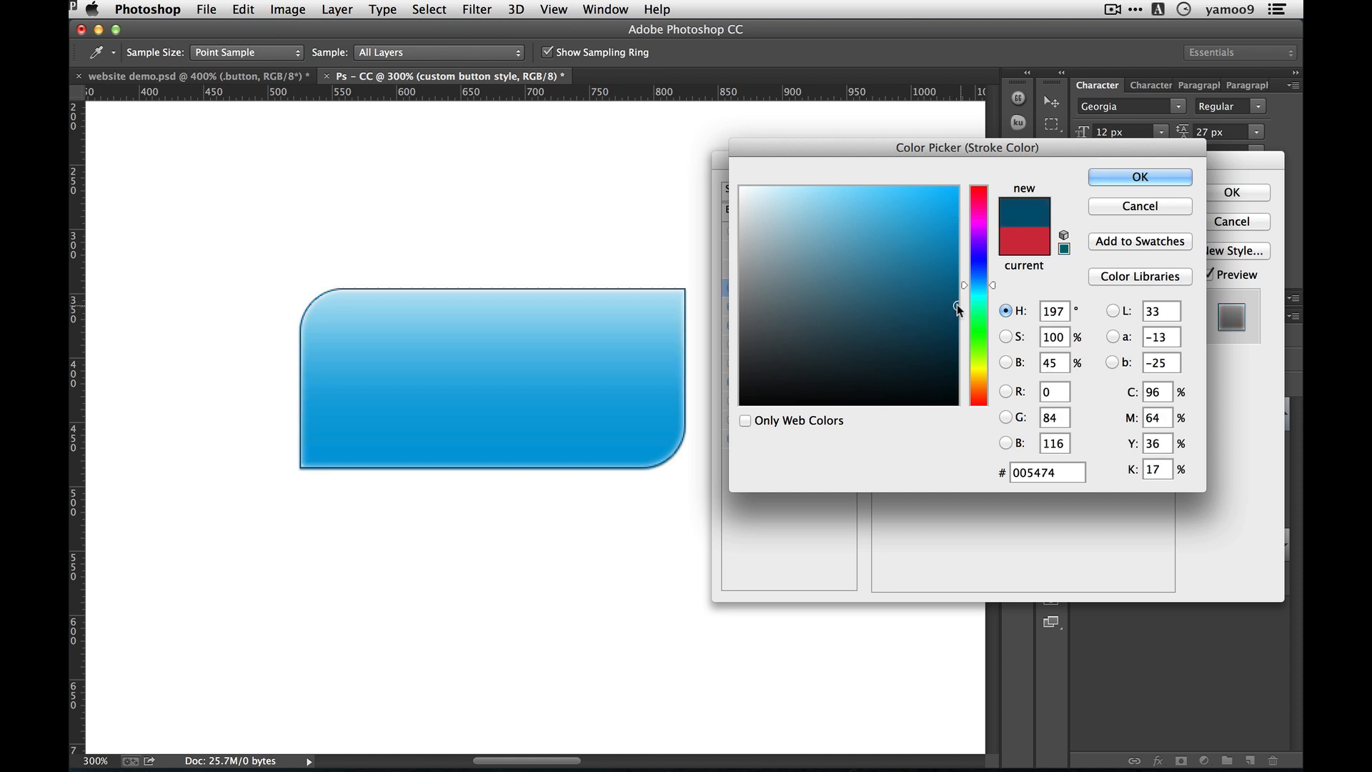
{"action": "left_click_drag", "start_coordinate": [957, 308], "coordinate": [772, 248]}
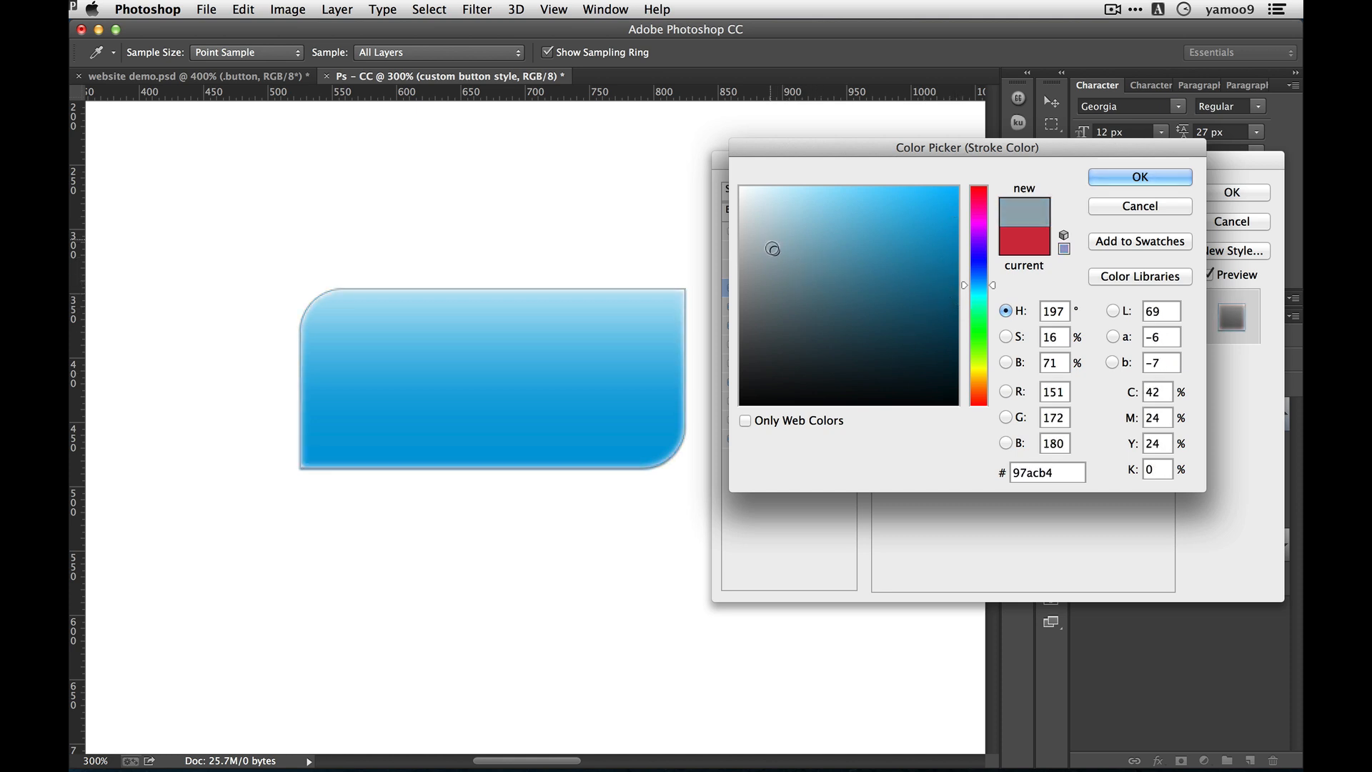
{"action": "left_click", "coordinate": [1140, 176]}
{"action": "left_click", "coordinate": [1232, 191]}
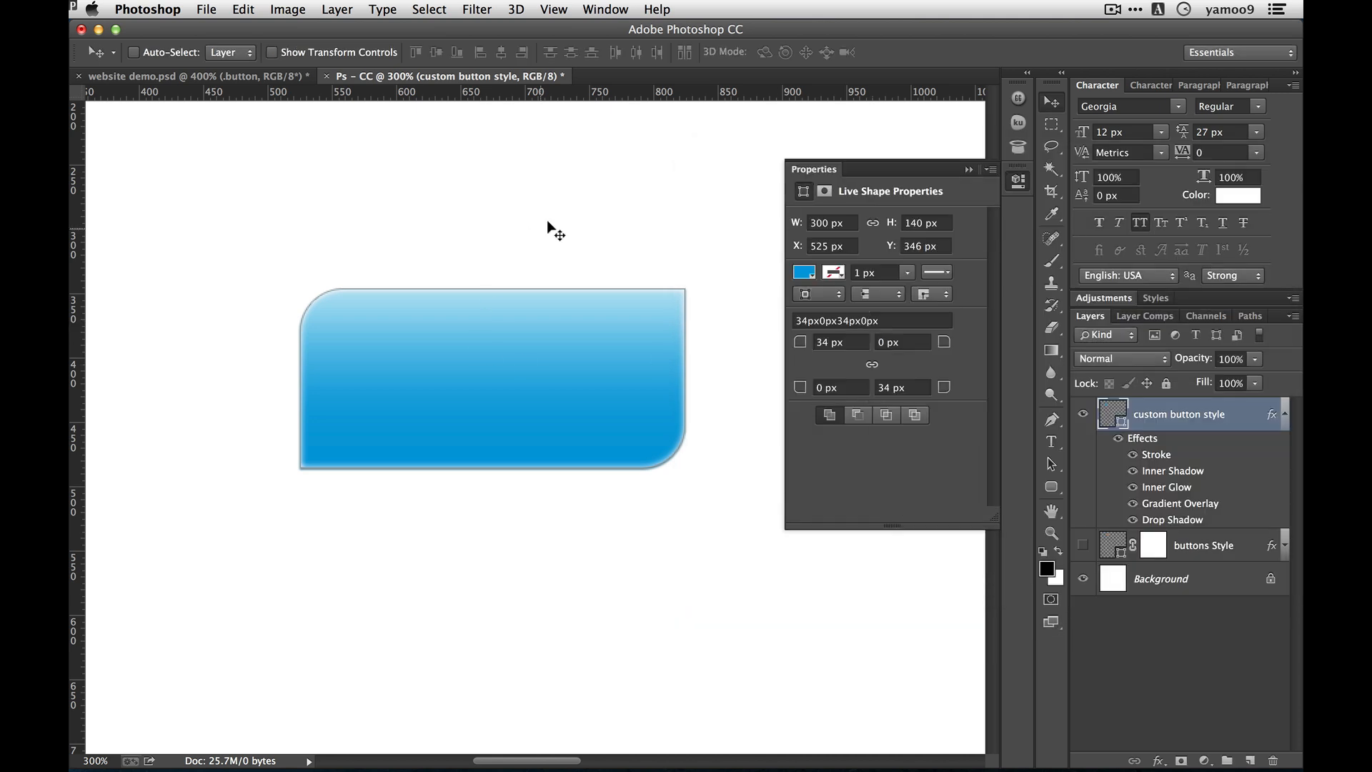
Collapse the layer's effects list, shift the styled button up and left, and place a duplicate directly below it
{"action": "left_click", "coordinate": [1282, 415]}
{"action": "left_click_drag", "start_coordinate": [546, 322], "coordinate": [336, 450]}
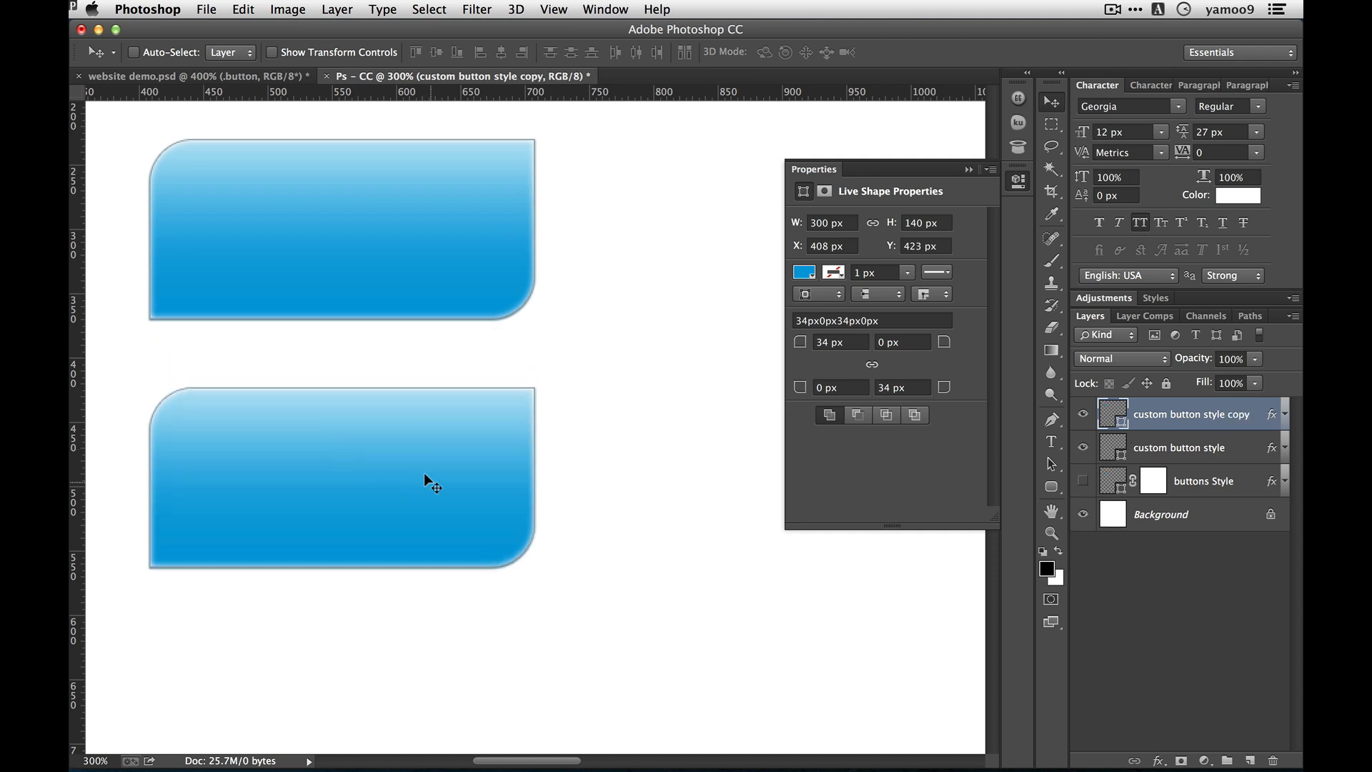
{"action": "left_click_drag", "start_coordinate": [424, 474], "coordinate": [426, 491]}
Resize the duplicated button with Free Transform to about 447 px wide and 64 px high
{"action": "key", "text": "super+t"}
{"action": "left_click_drag", "start_coordinate": [534, 492], "coordinate": [723, 492]}
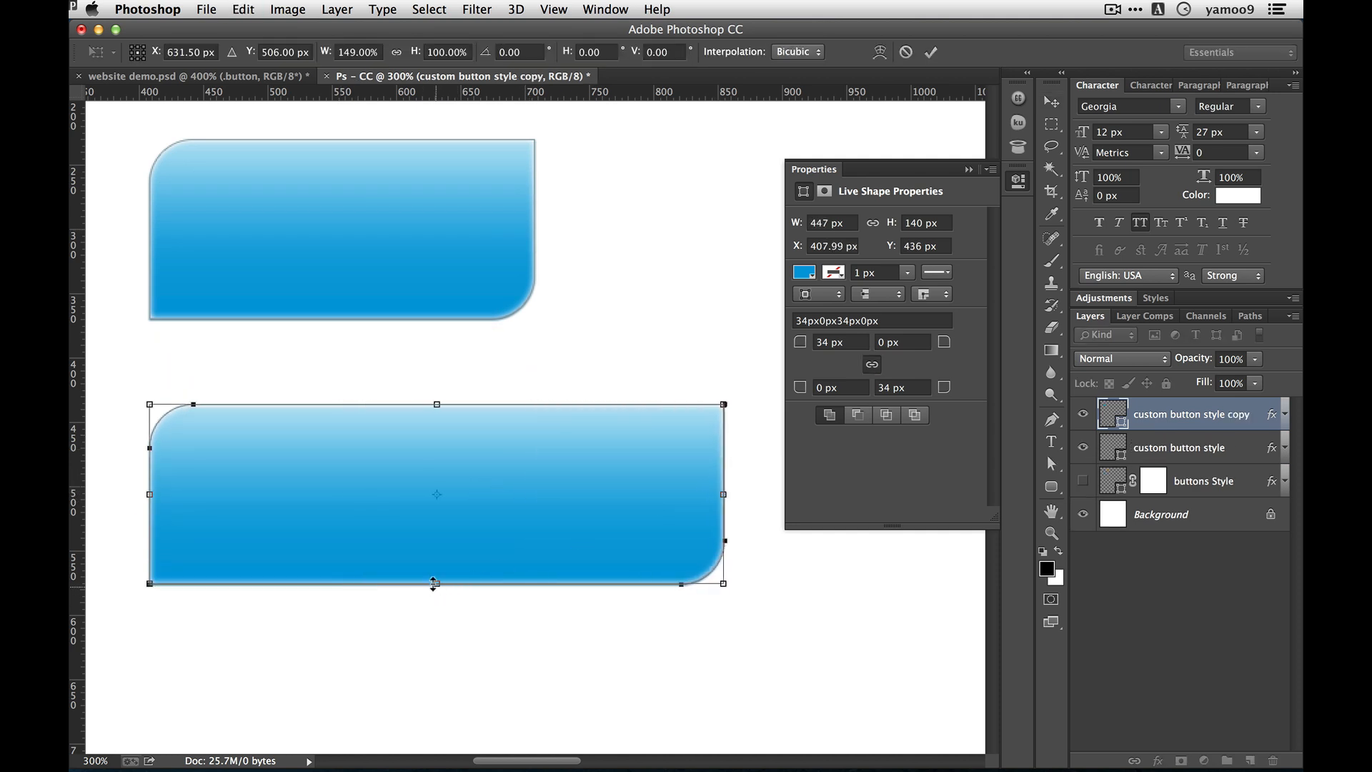
{"action": "left_click_drag", "start_coordinate": [432, 583], "coordinate": [433, 486]}
{"action": "key", "text": "Return"}
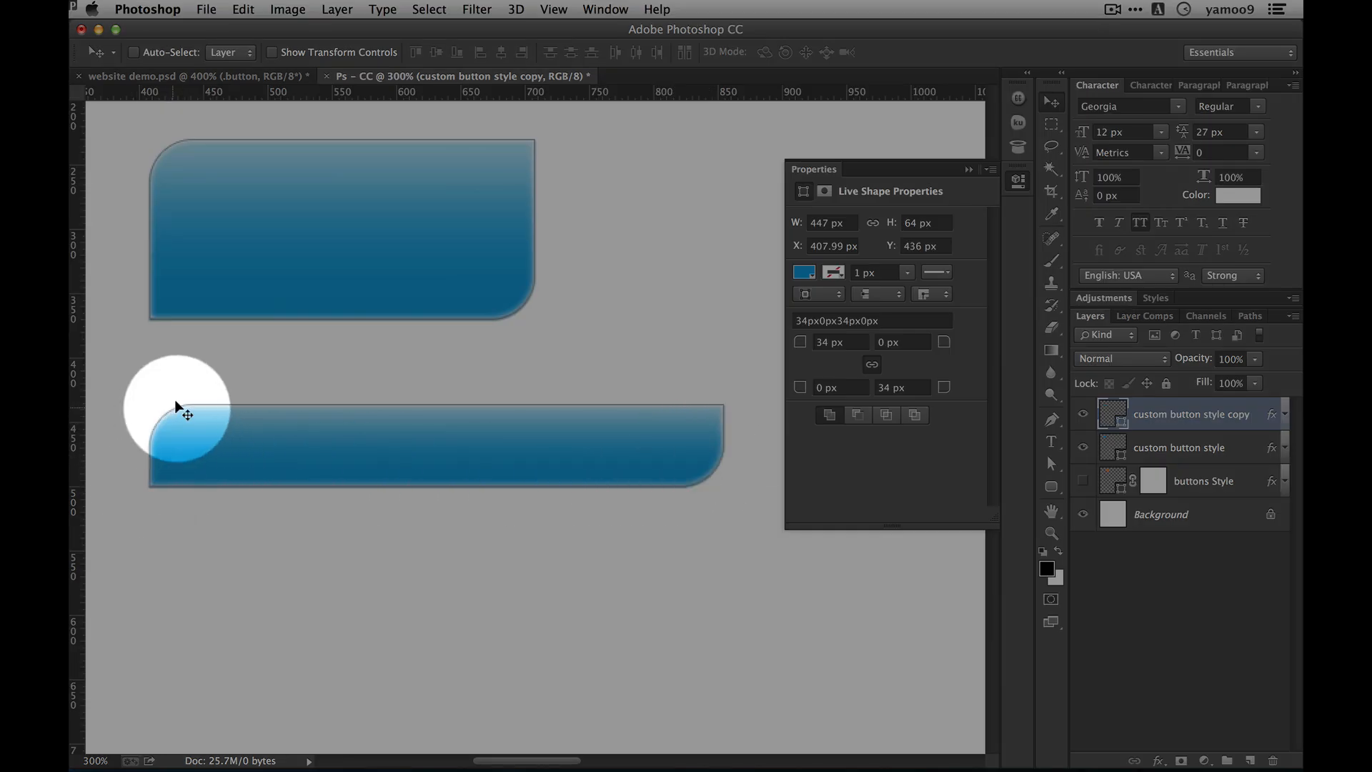
Try to narrow the duplicated button to about 64% width and rotate it 17°, declining conversion to a regular path
{"action": "key", "text": "super+t"}
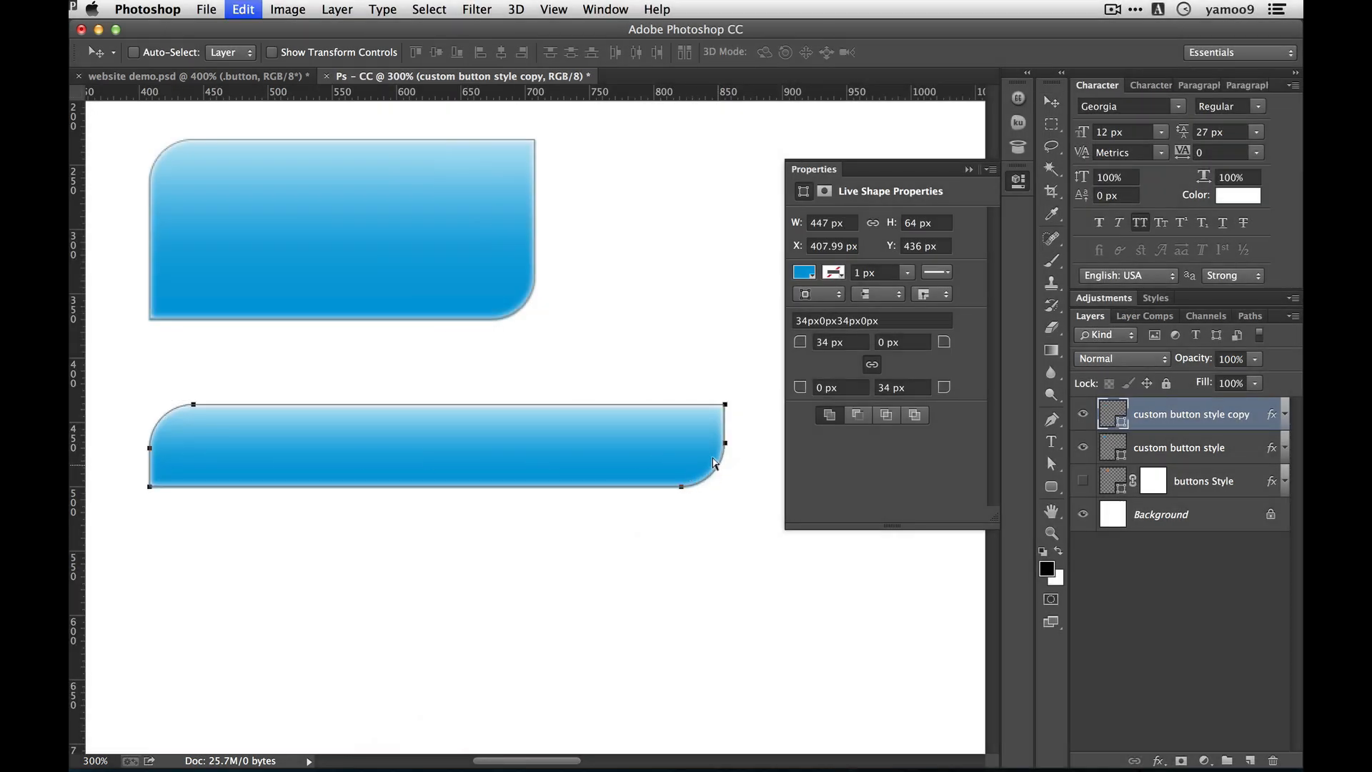
{"action": "left_click_drag", "start_coordinate": [723, 443], "coordinate": [580, 548]}
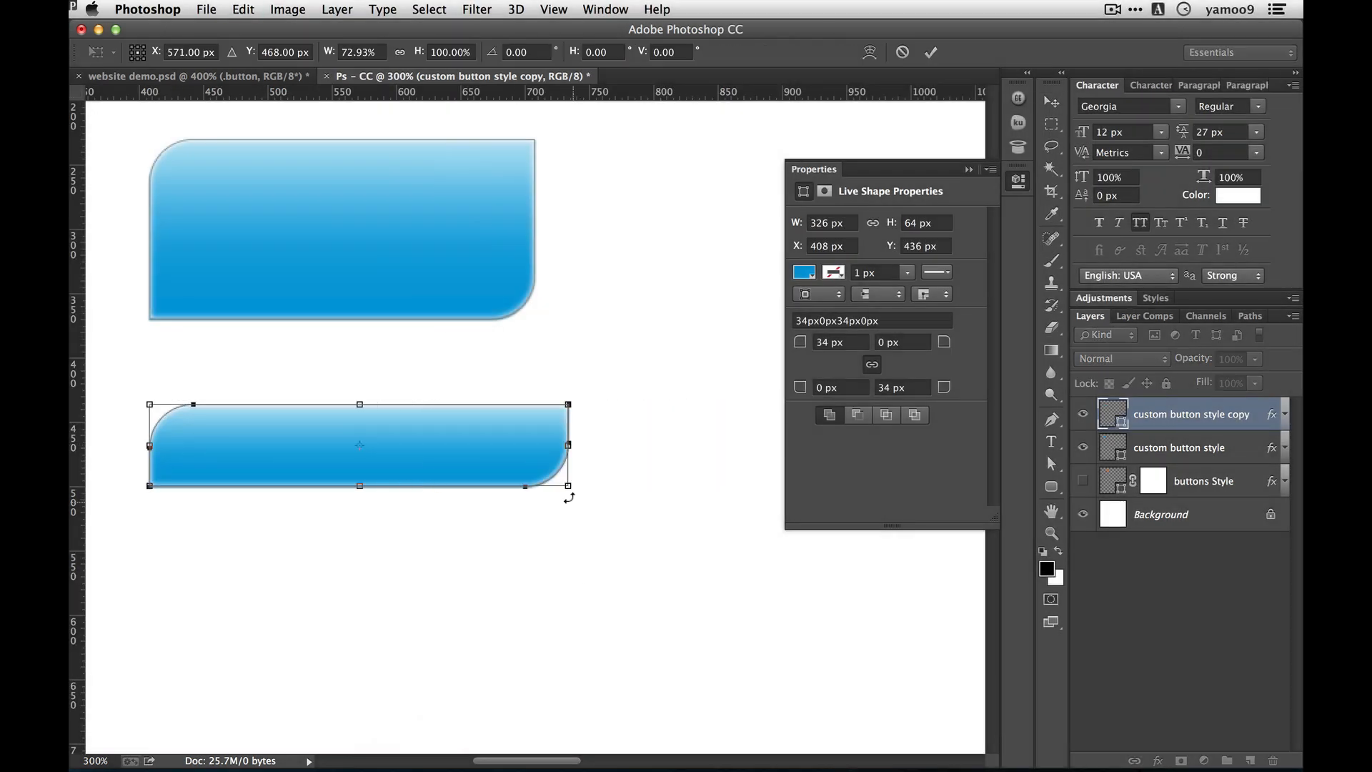
{"action": "left_click_drag", "start_coordinate": [569, 493], "coordinate": [458, 500]}
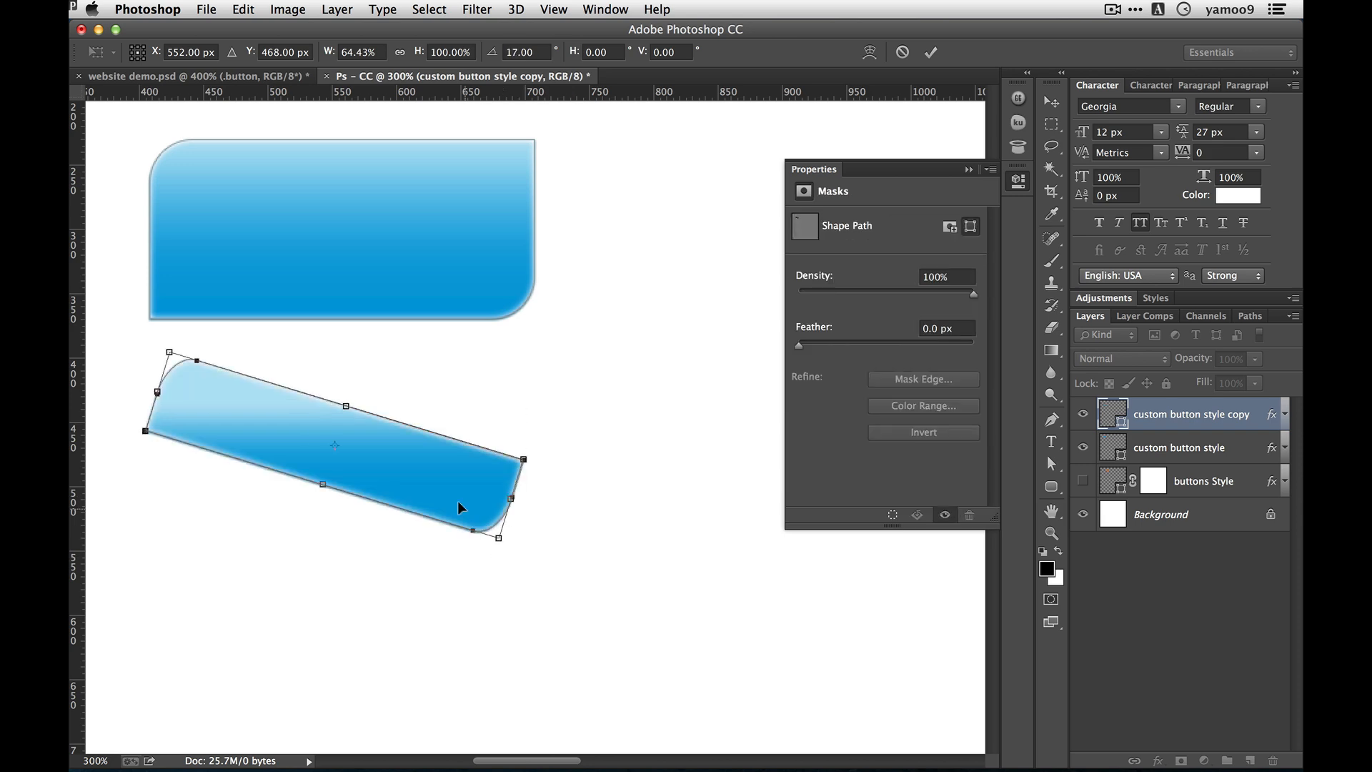
{"action": "key", "text": "Return"}
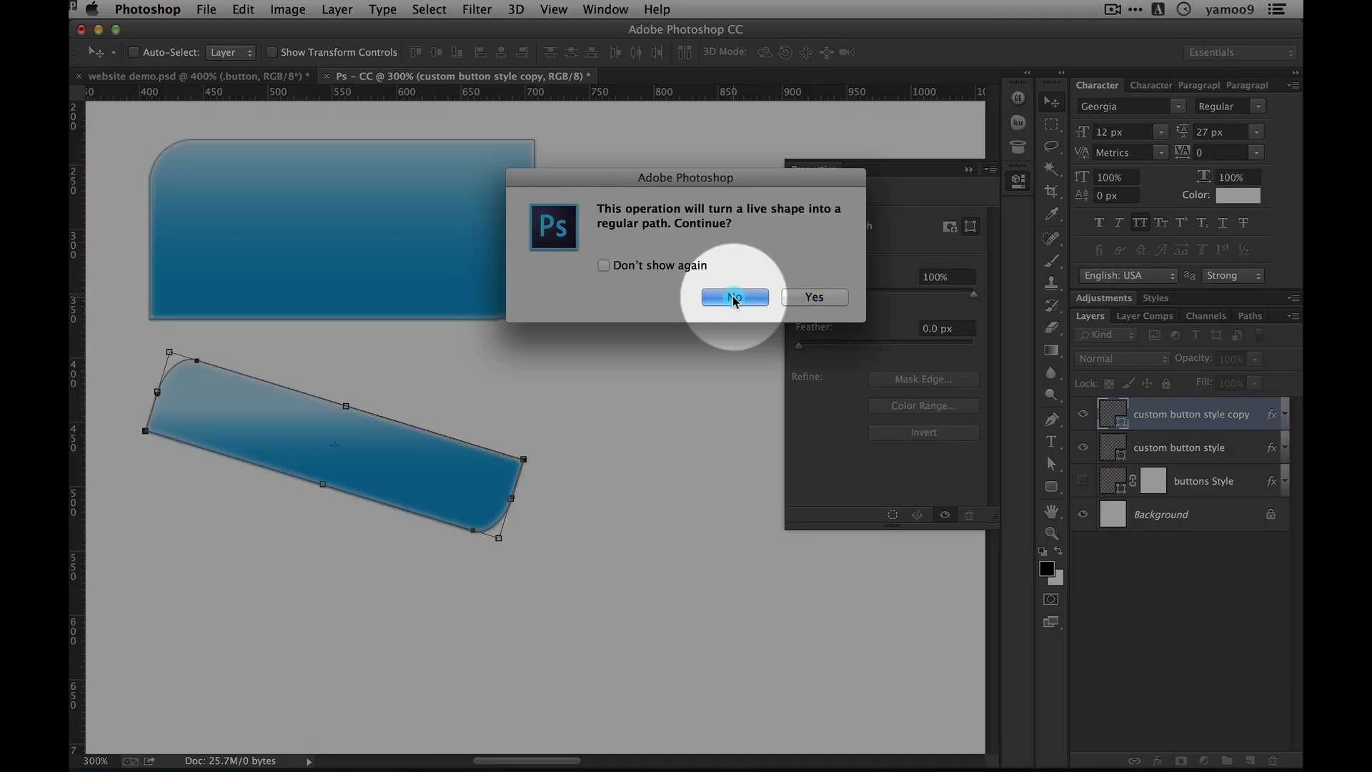
{"action": "left_click", "coordinate": [731, 295]}
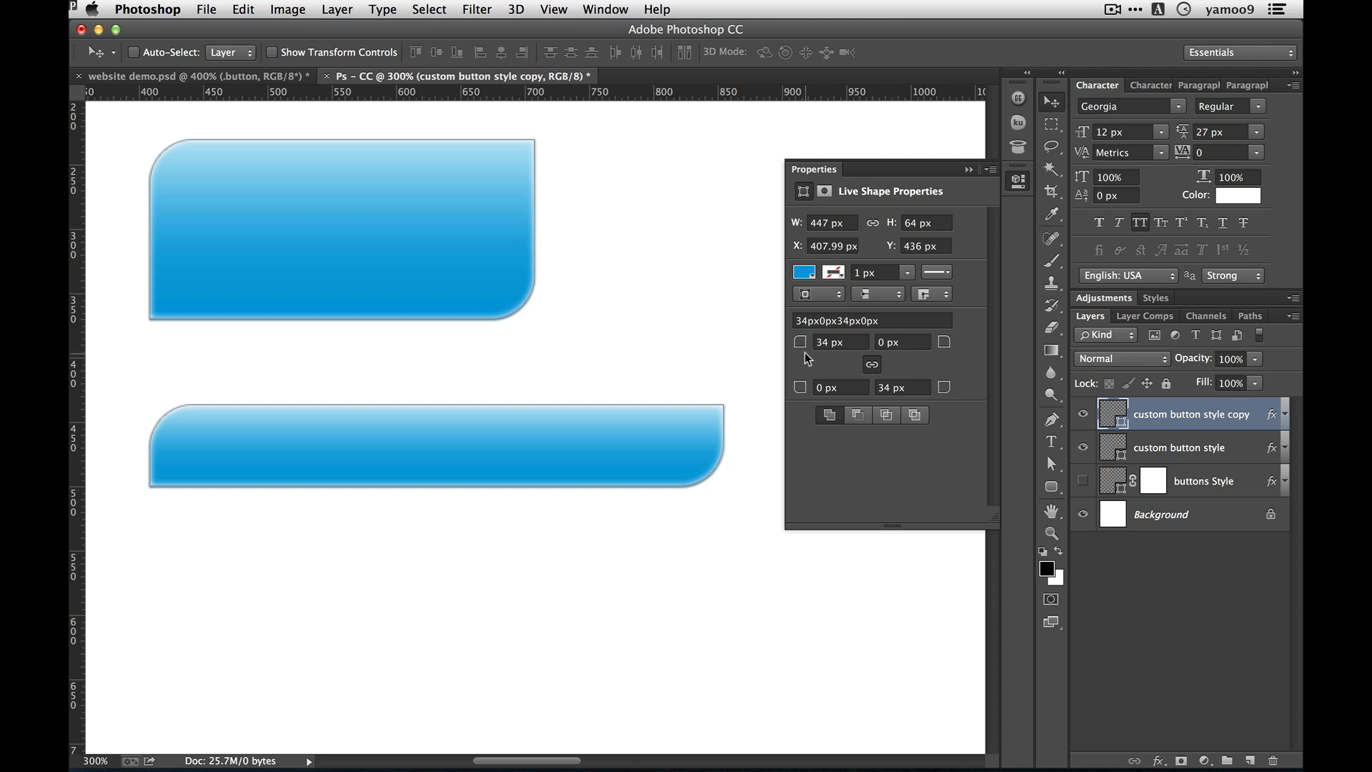
Change the duplicate's opposite corner radii to 41.24 px and 21.76 px and narrow the shape to about 280 px
{"action": "left_click_drag", "start_coordinate": [800, 343], "coordinate": [836, 344]}
{"action": "left_click_drag", "start_coordinate": [662, 433], "coordinate": [509, 425]}
{"action": "key", "text": "super+t"}
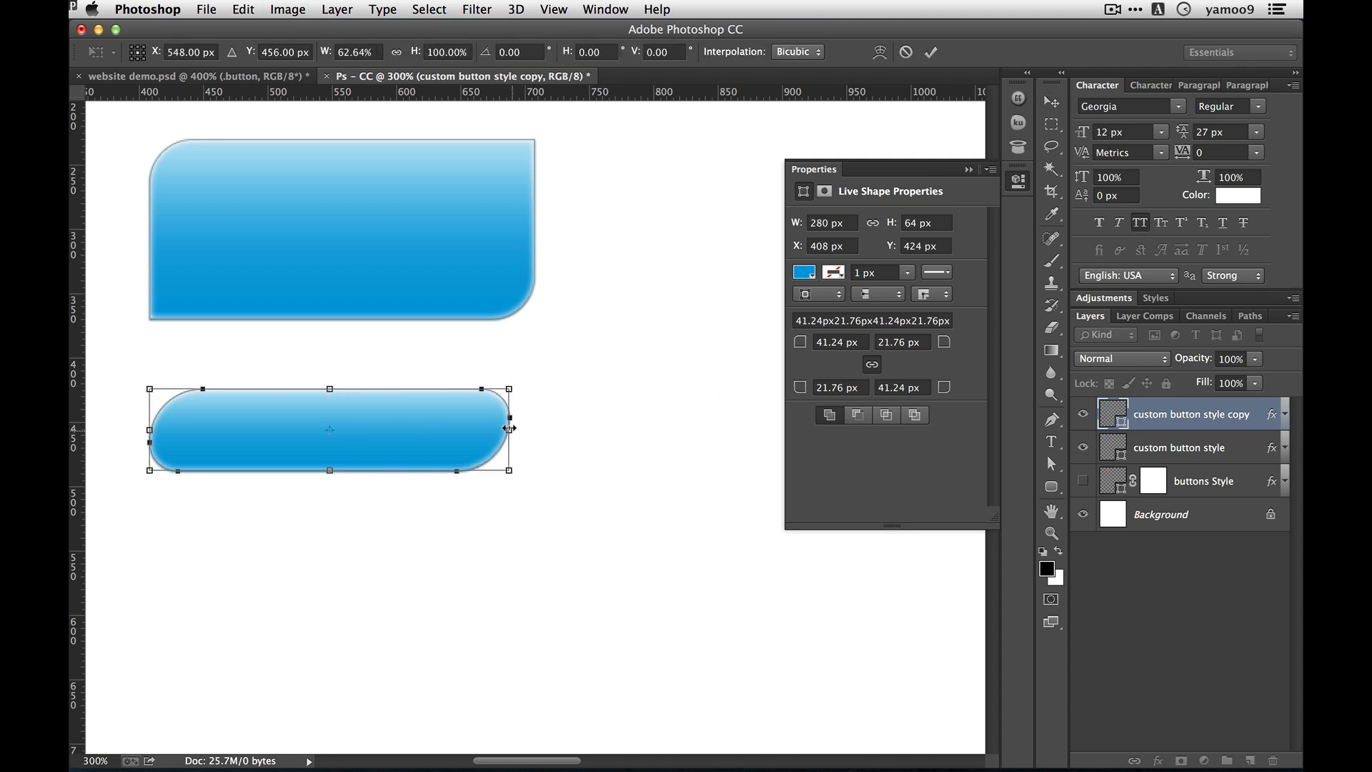
{"action": "key", "text": "Return"}
Stretch the duplicated button's height to about 177 px and reposition it at about X 550 px, Y 401 px
{"action": "left_click_drag", "start_coordinate": [419, 422], "coordinate": [521, 423]}
{"action": "key", "text": "super+t"}
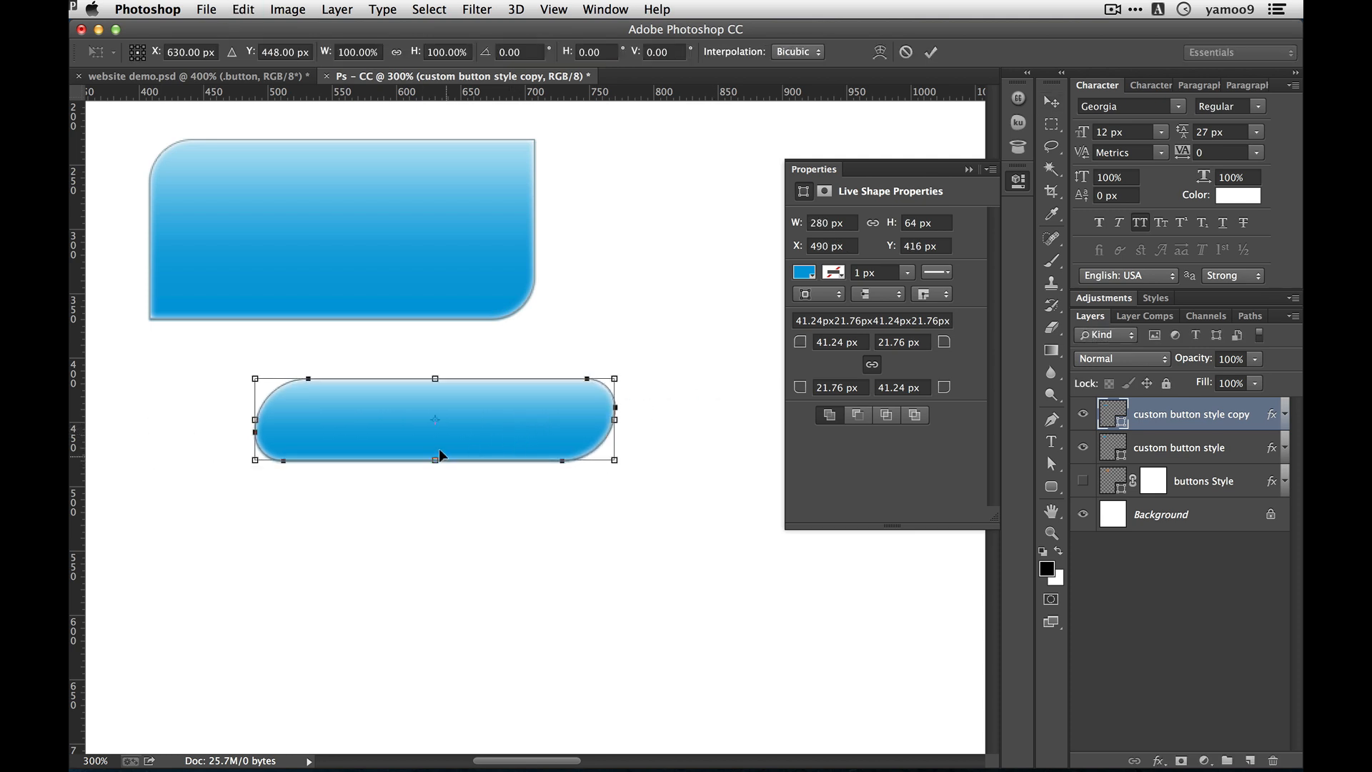
{"action": "left_click_drag", "start_coordinate": [435, 461], "coordinate": [426, 607]}
{"action": "key", "text": "Return"}
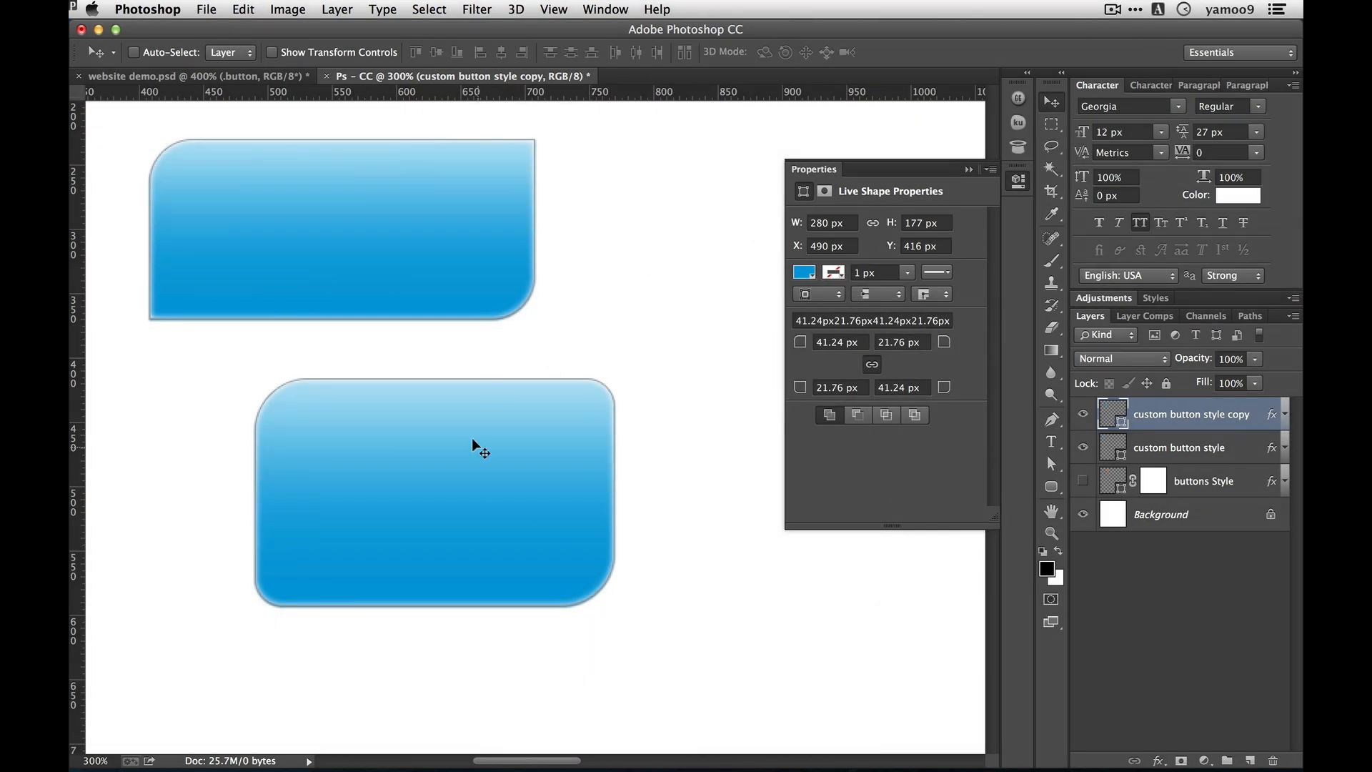
{"action": "left_click_drag", "start_coordinate": [460, 454], "coordinate": [536, 435]}
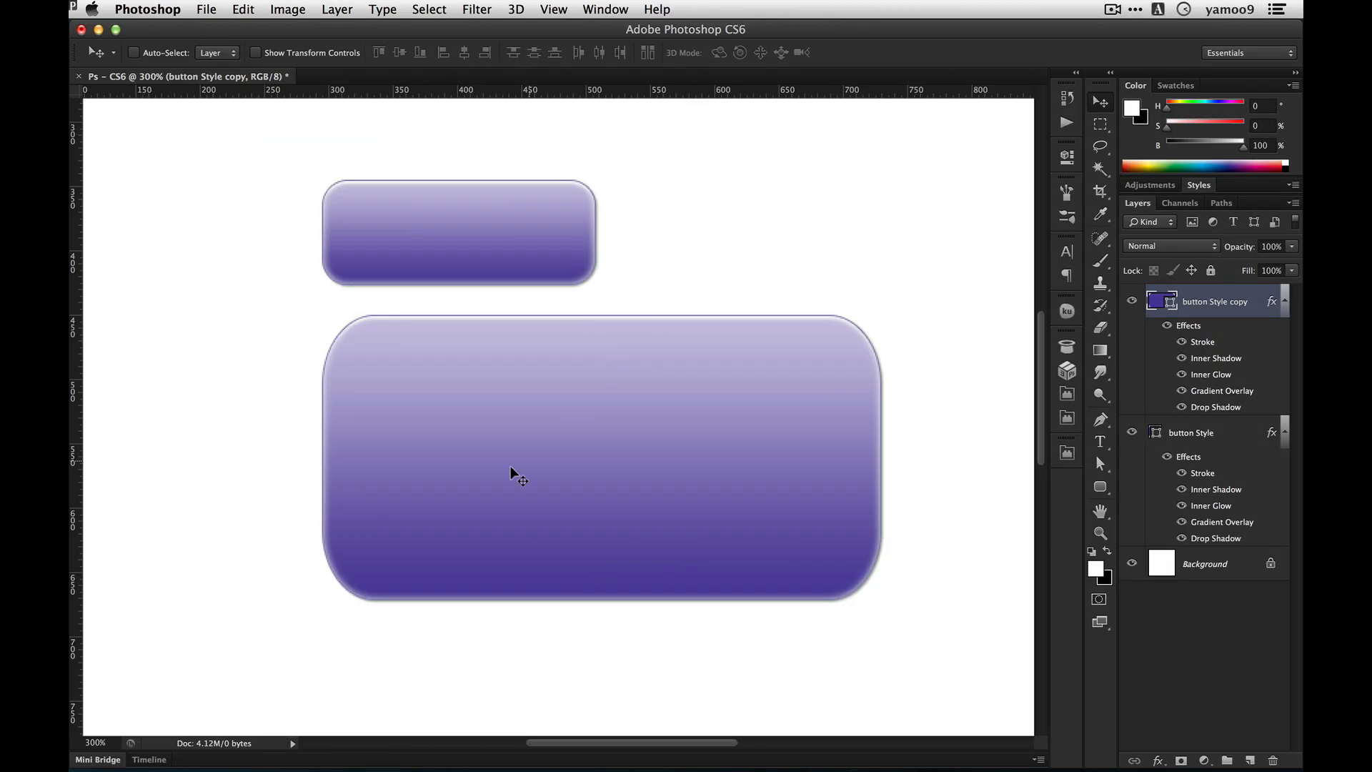
In Photoshop CS6, transform the duplicated purple button to about 122% width and 40% height, moving it below the original
{"action": "key", "text": "ctrl+t"}
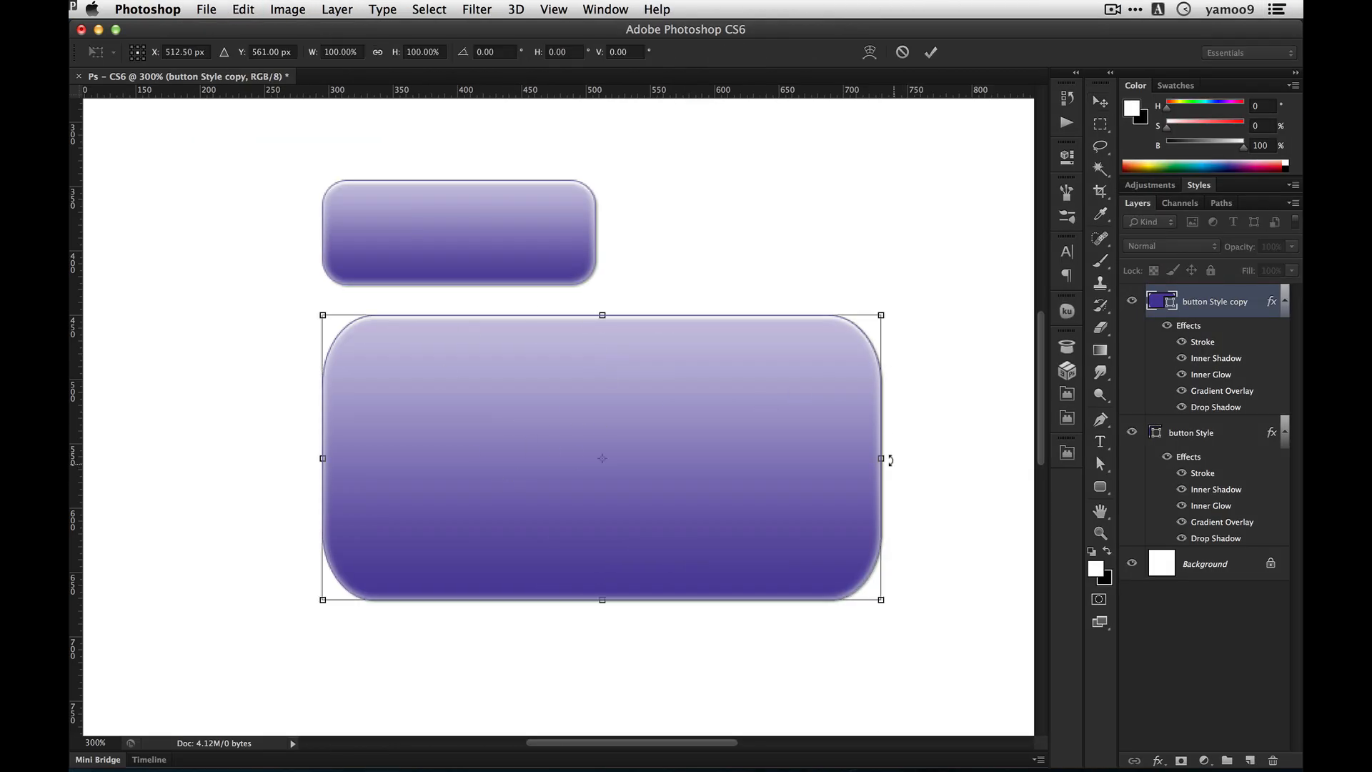
{"action": "left_click_drag", "start_coordinate": [883, 458], "coordinate": [953, 458]}
{"action": "left_click_drag", "start_coordinate": [666, 456], "coordinate": [548, 506]}
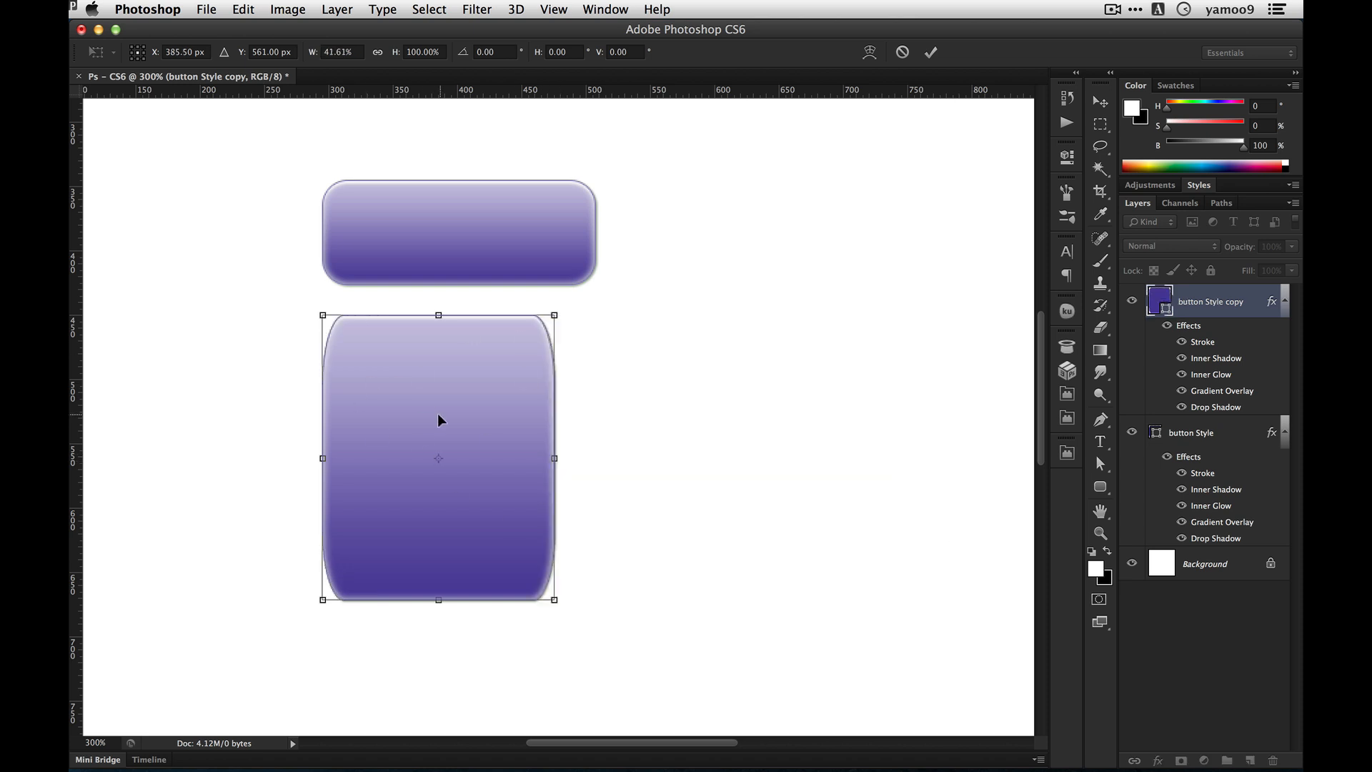
{"action": "left_click_drag", "start_coordinate": [543, 454], "coordinate": [1005, 457]}
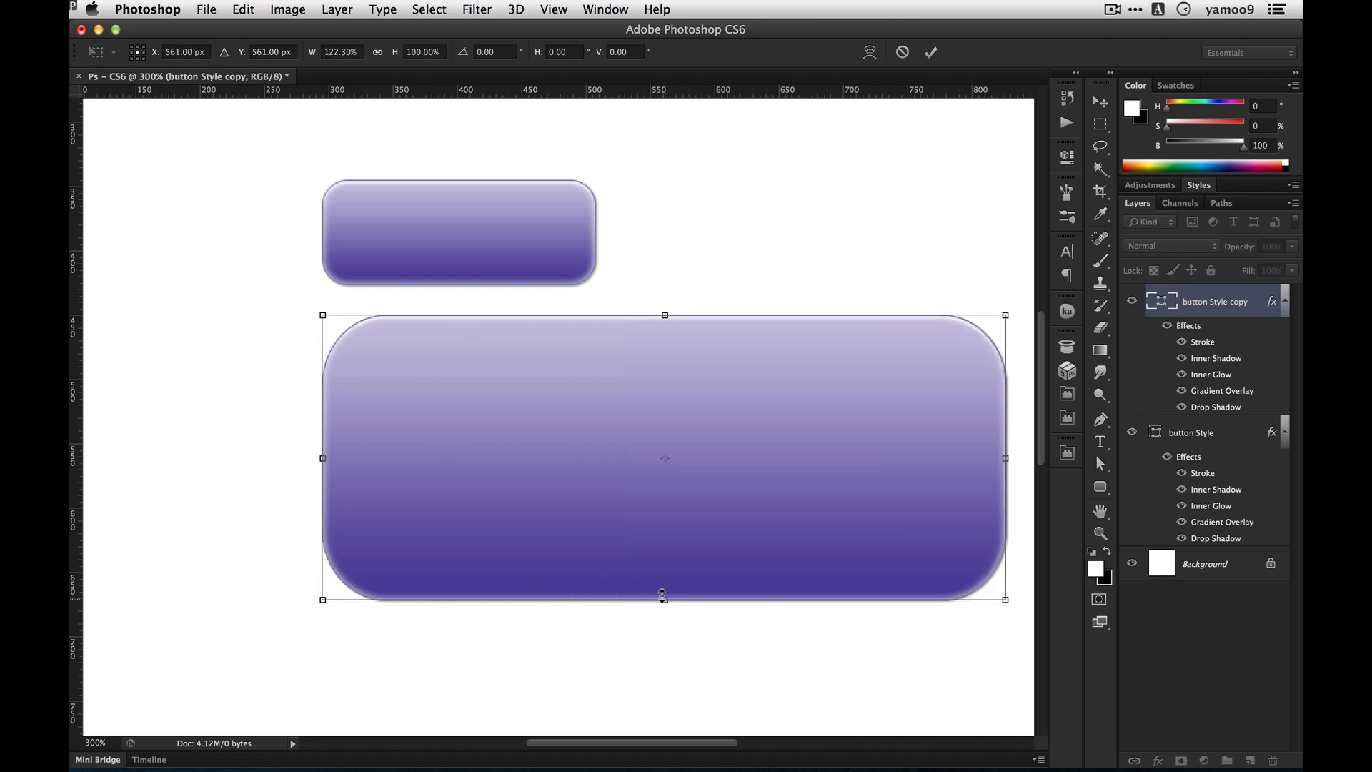
{"action": "left_click_drag", "start_coordinate": [665, 600], "coordinate": [662, 414]}
{"action": "left_click_drag", "start_coordinate": [796, 371], "coordinate": [671, 460]}
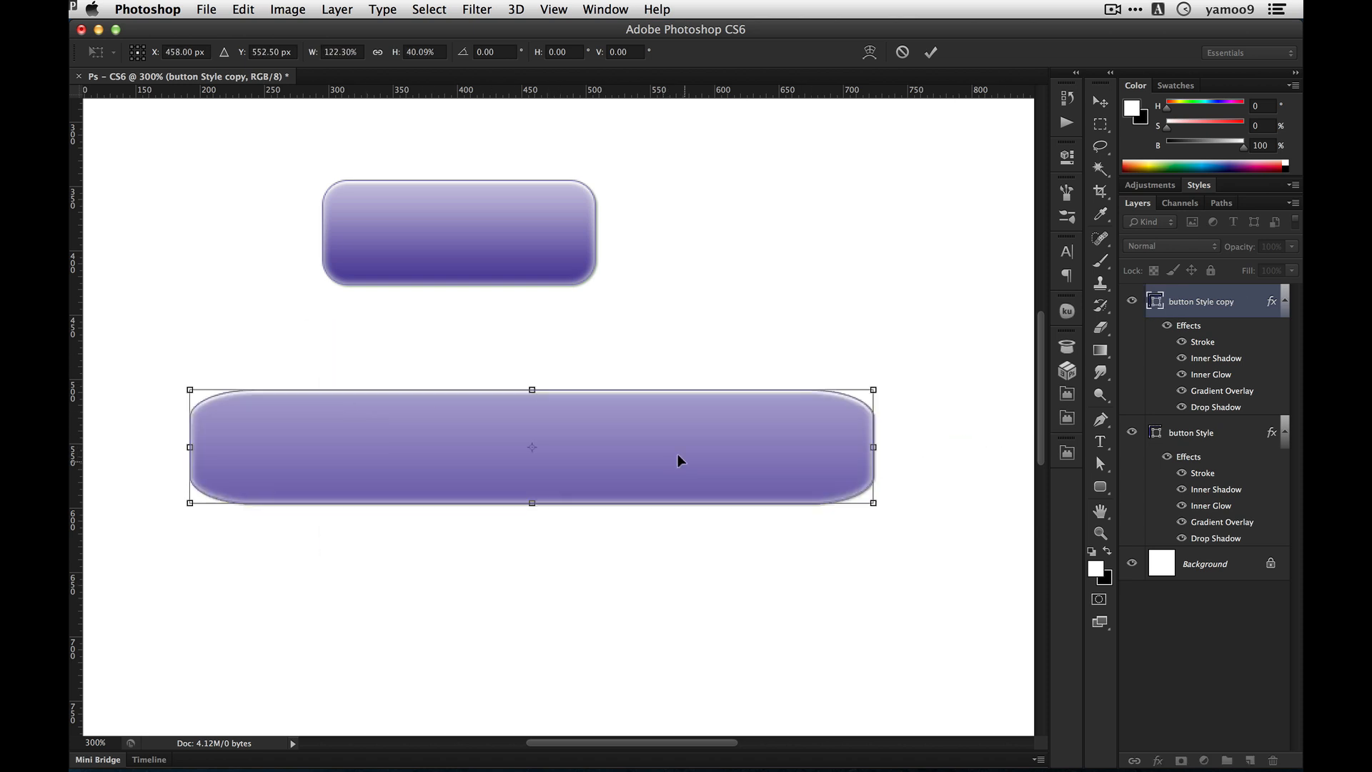
{"action": "key", "text": "Return"}
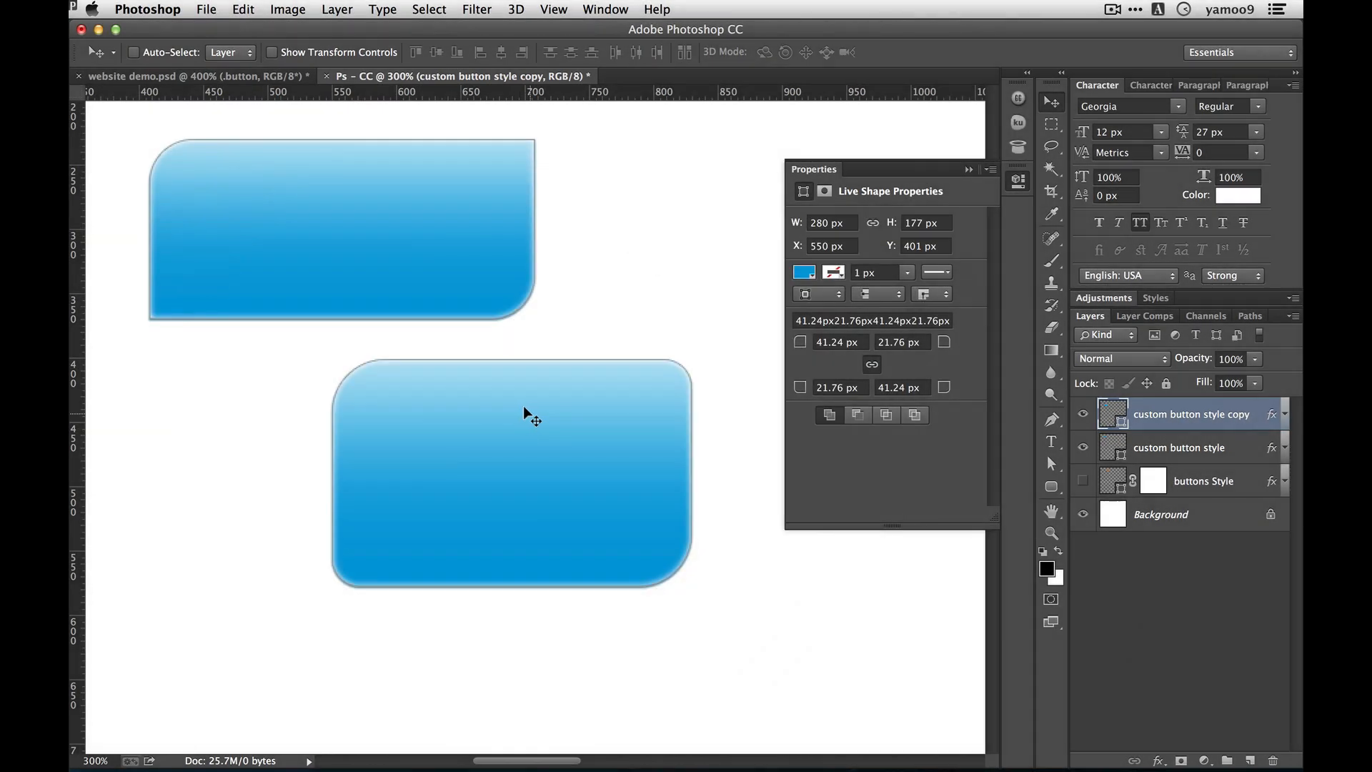
Back in Photoshop CC, display the duplicated button's generated CSS in CSS Hat and select the whole rule
{"action": "left_click", "coordinate": [1015, 184]}
{"action": "left_click", "coordinate": [1015, 147]}
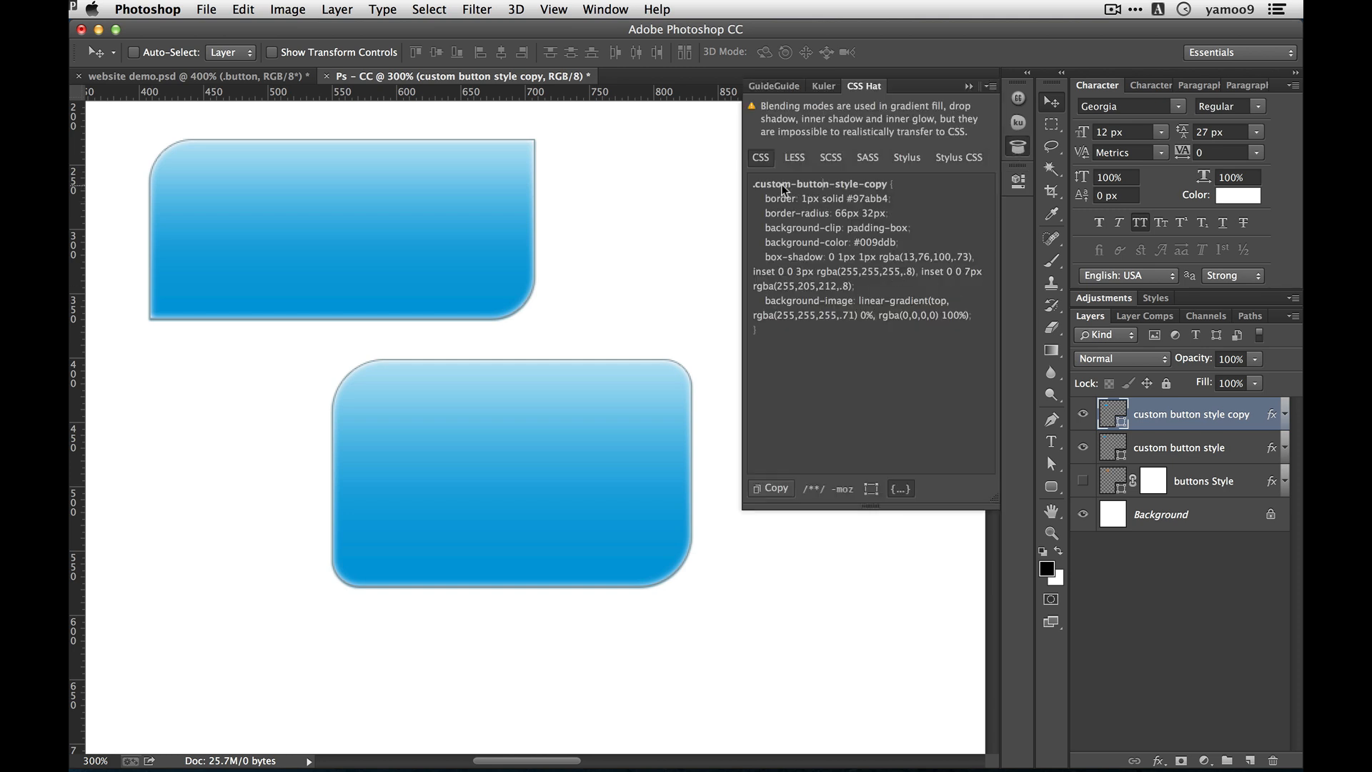
{"action": "left_click_drag", "start_coordinate": [790, 330], "coordinate": [752, 180]}
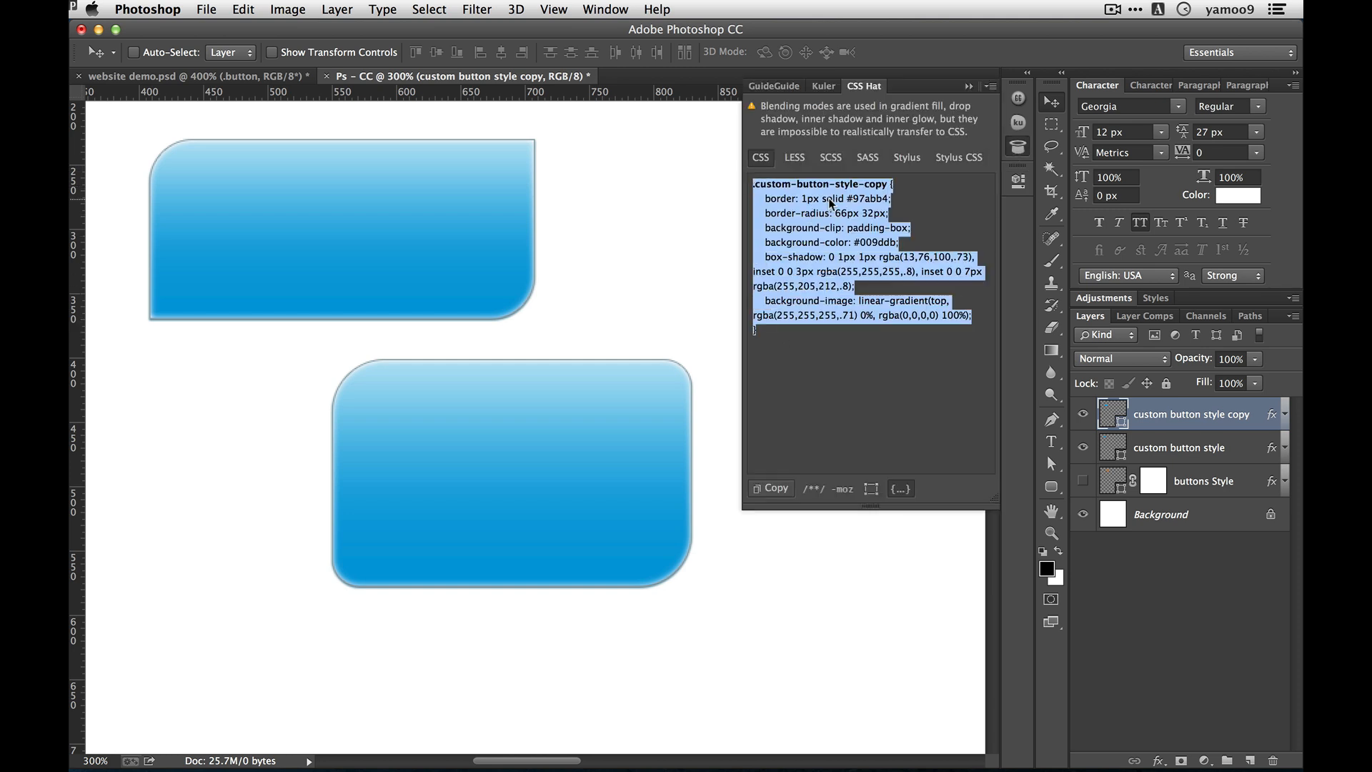
Rename the duplicated button's layer to .blue-button so its generated CSS uses that selector
{"action": "double_click", "coordinate": [1192, 413]}
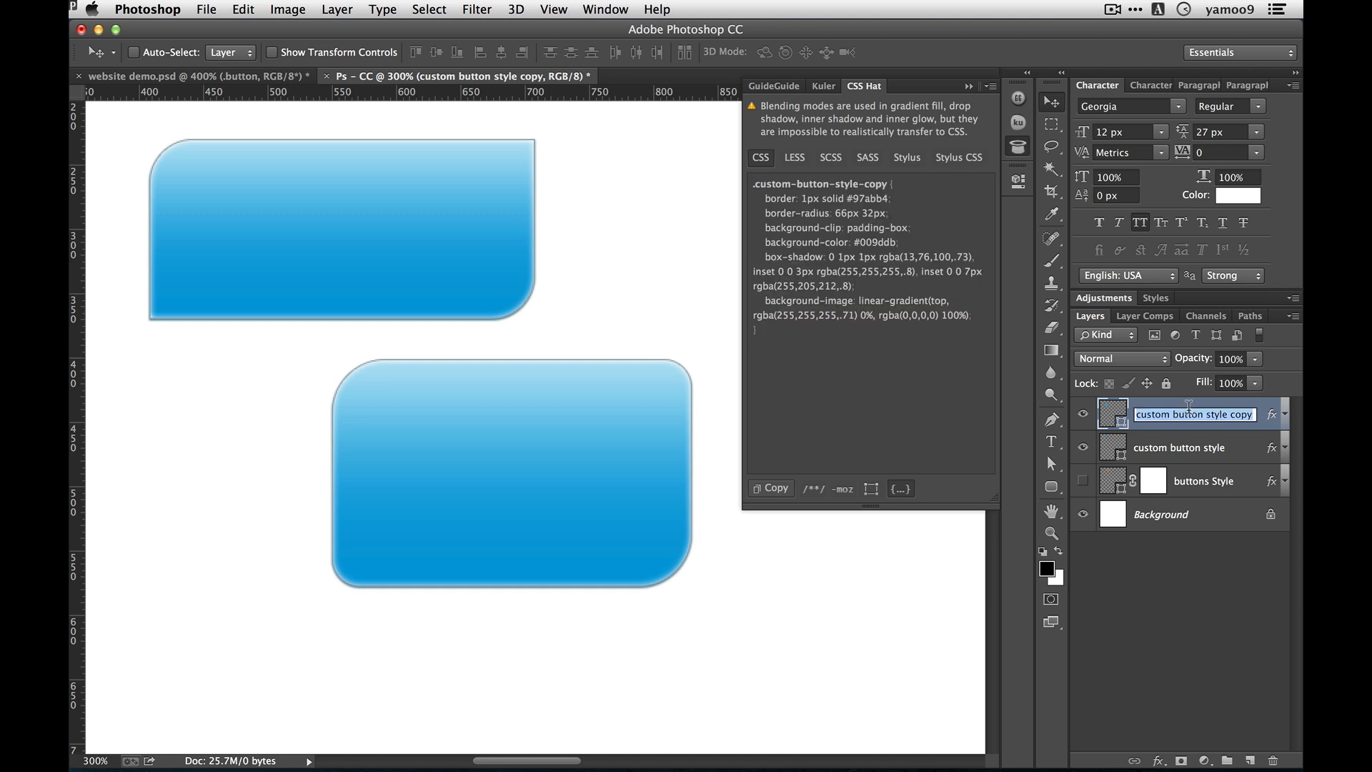
{"action": "type", "text": "blue-"}
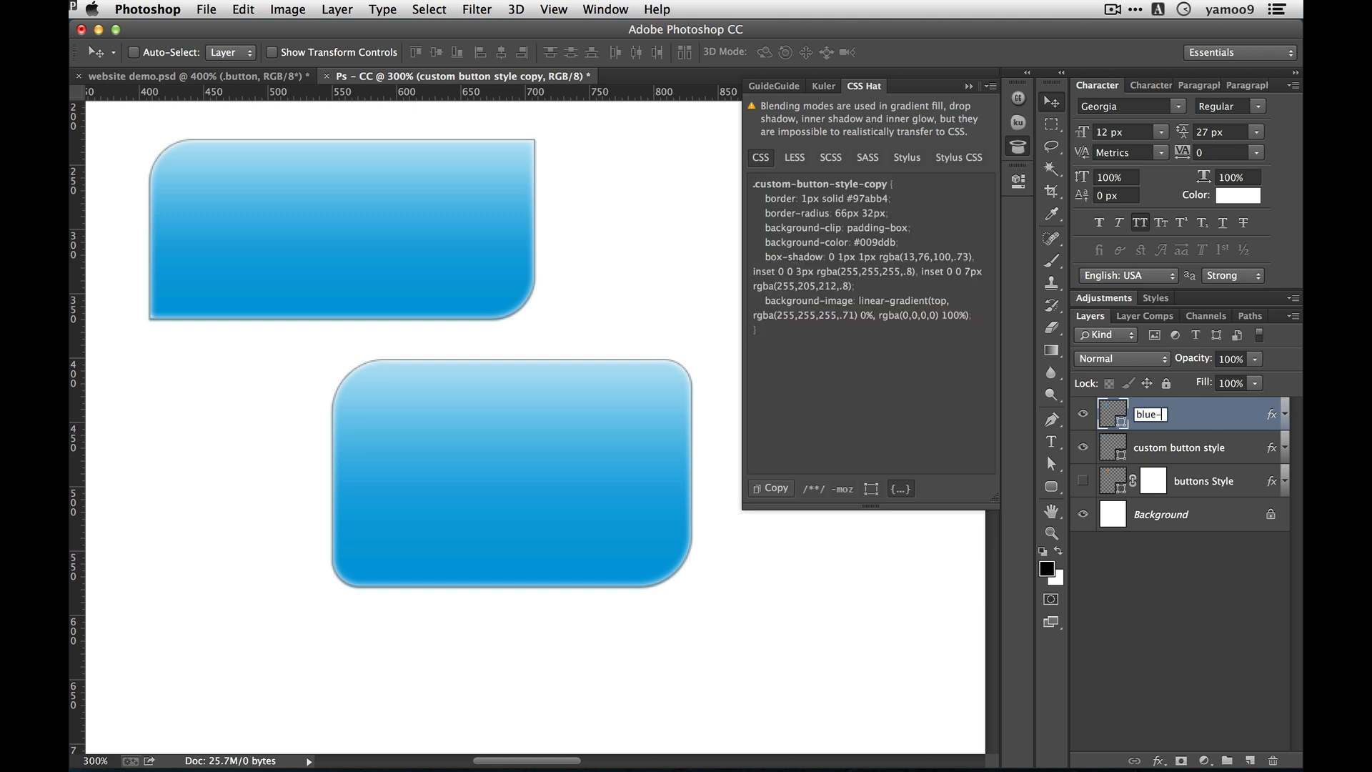
{"action": "type", "text": "."}
{"action": "key", "text": "Return"}
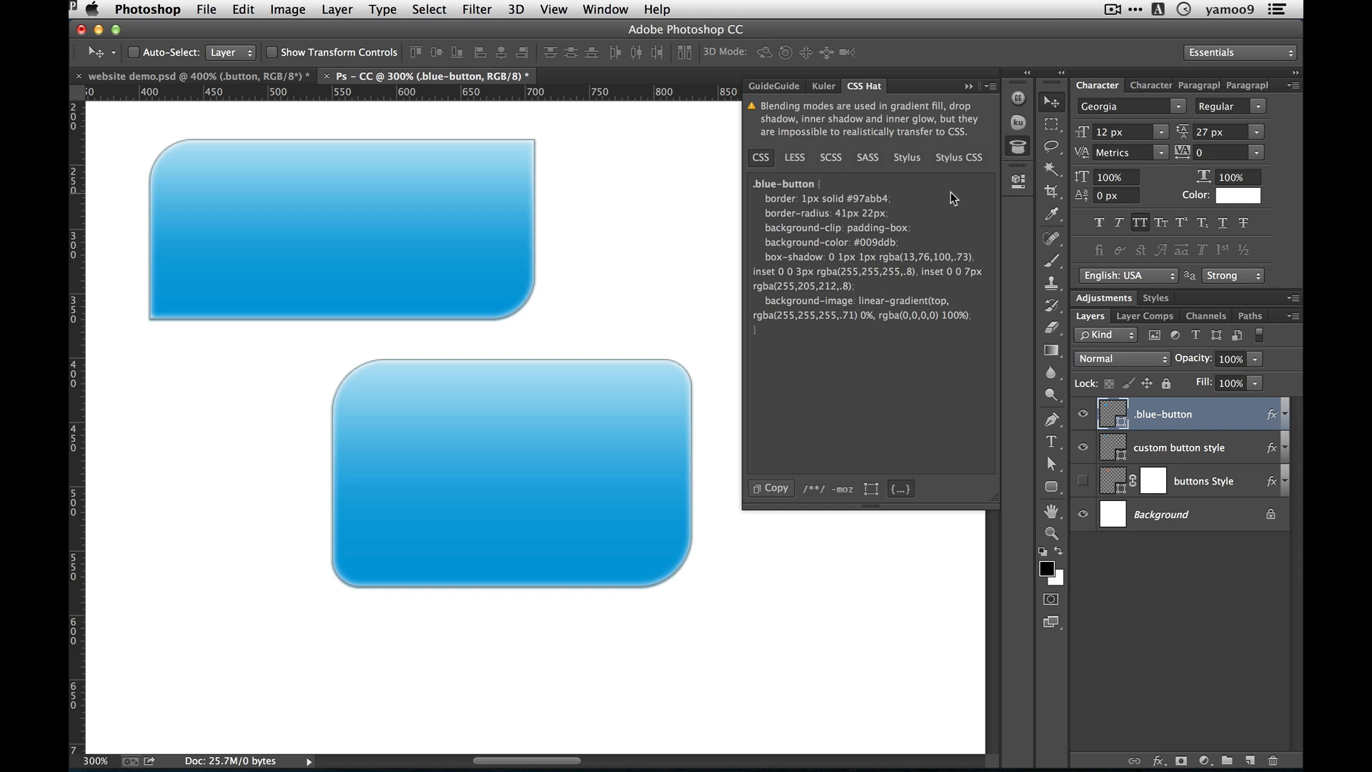
Paste the generated .blue-button CSS rule as paragraph text over the lower blue button and select all of it
{"action": "left_click", "coordinate": [1018, 148]}
{"action": "key", "text": "t"}
{"action": "left_click_drag", "start_coordinate": [643, 203], "coordinate": [903, 358]}
{"action": "key", "text": "super+v"}
{"action": "key", "text": "super+a"}
Enlarge the text box to about 319 by 203 px and format the CSS text as 12 px Helvetica with 14 px leading
{"action": "left_click", "coordinate": [574, 52]}
{"action": "left_click", "coordinate": [649, 52]}
{"action": "key", "text": "Return"}
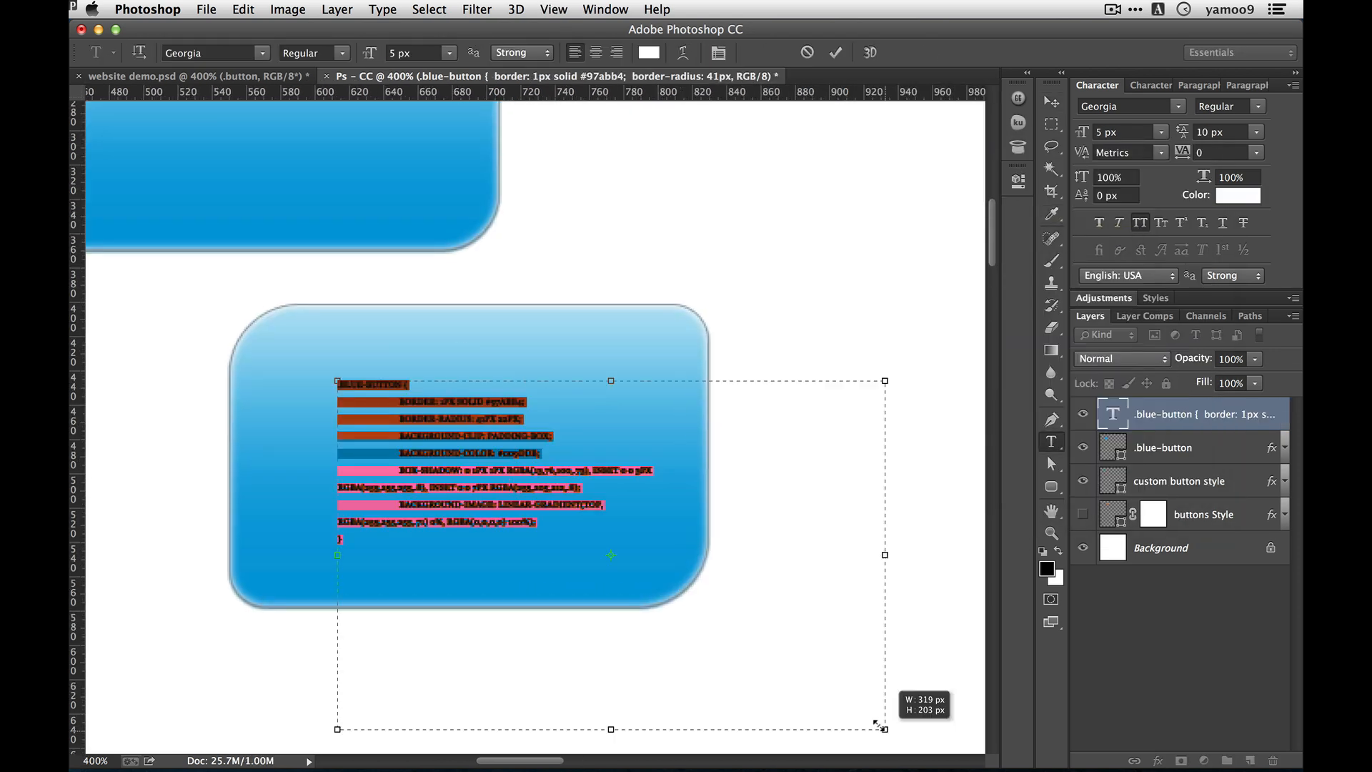
{"action": "key", "text": "super+equal"}
{"action": "key", "text": "super+equal"}
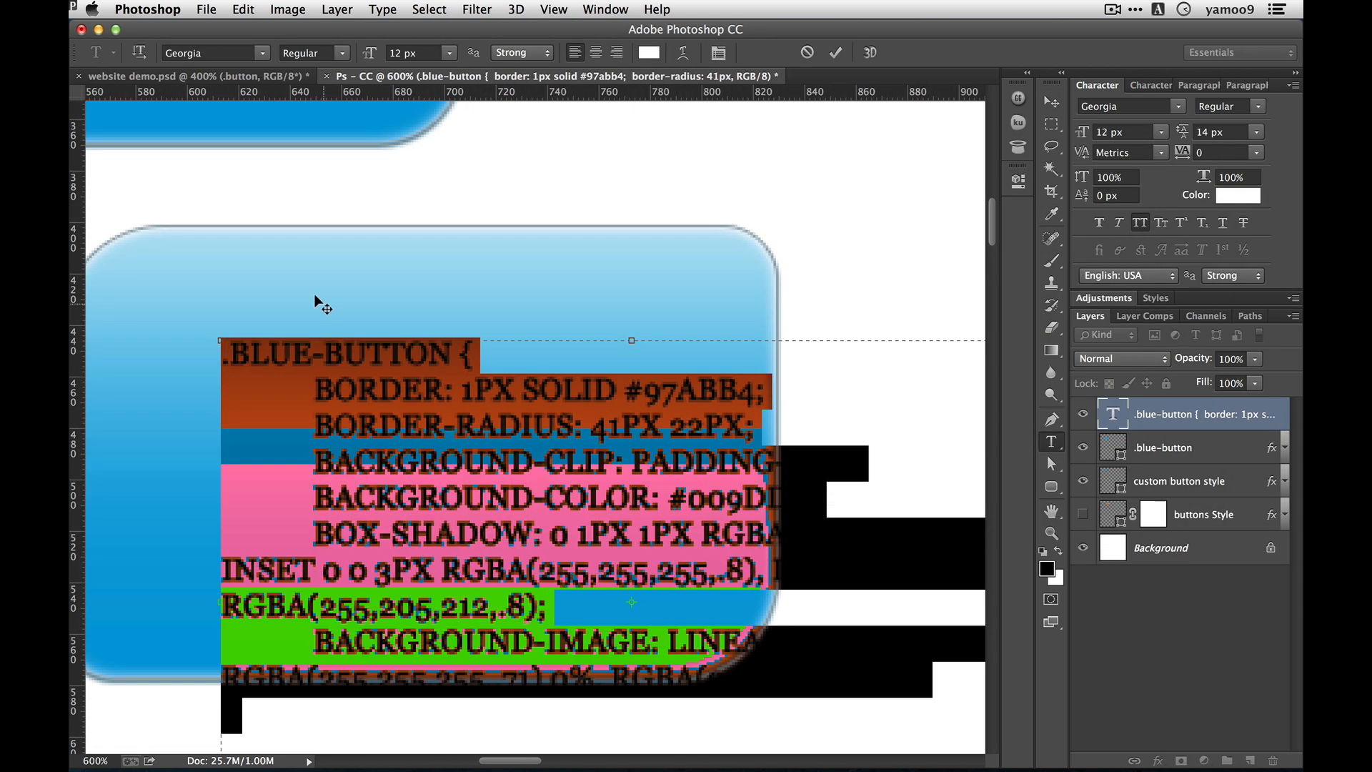
{"action": "key", "text": "super+Return"}
Scale the CSS text block to 67.62% and position it inside the lower blue button
{"action": "key", "text": "v"}
{"action": "key", "text": "super+minus"}
{"action": "key", "text": "super+t"}
{"action": "left_click_drag", "start_coordinate": [824, 281], "coordinate": [600, 426]}
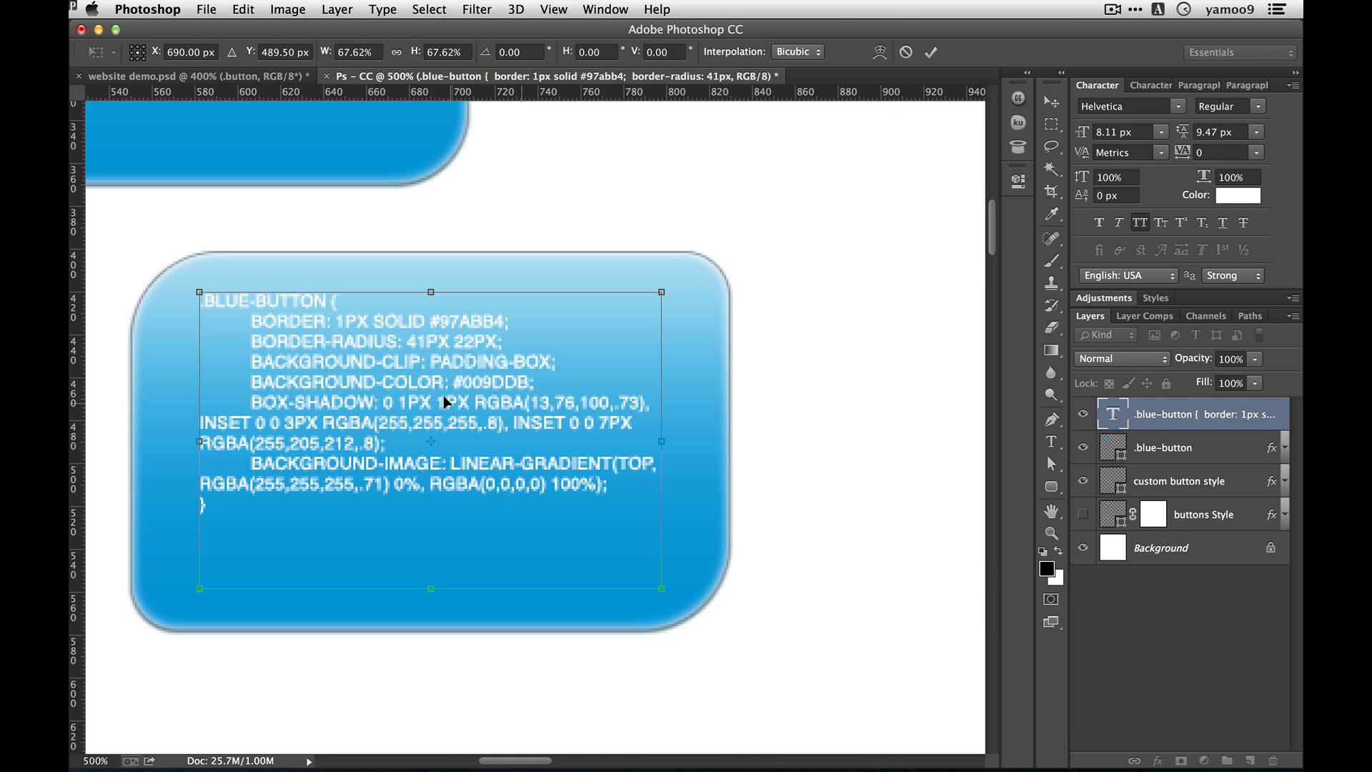
{"action": "key", "text": "Return"}
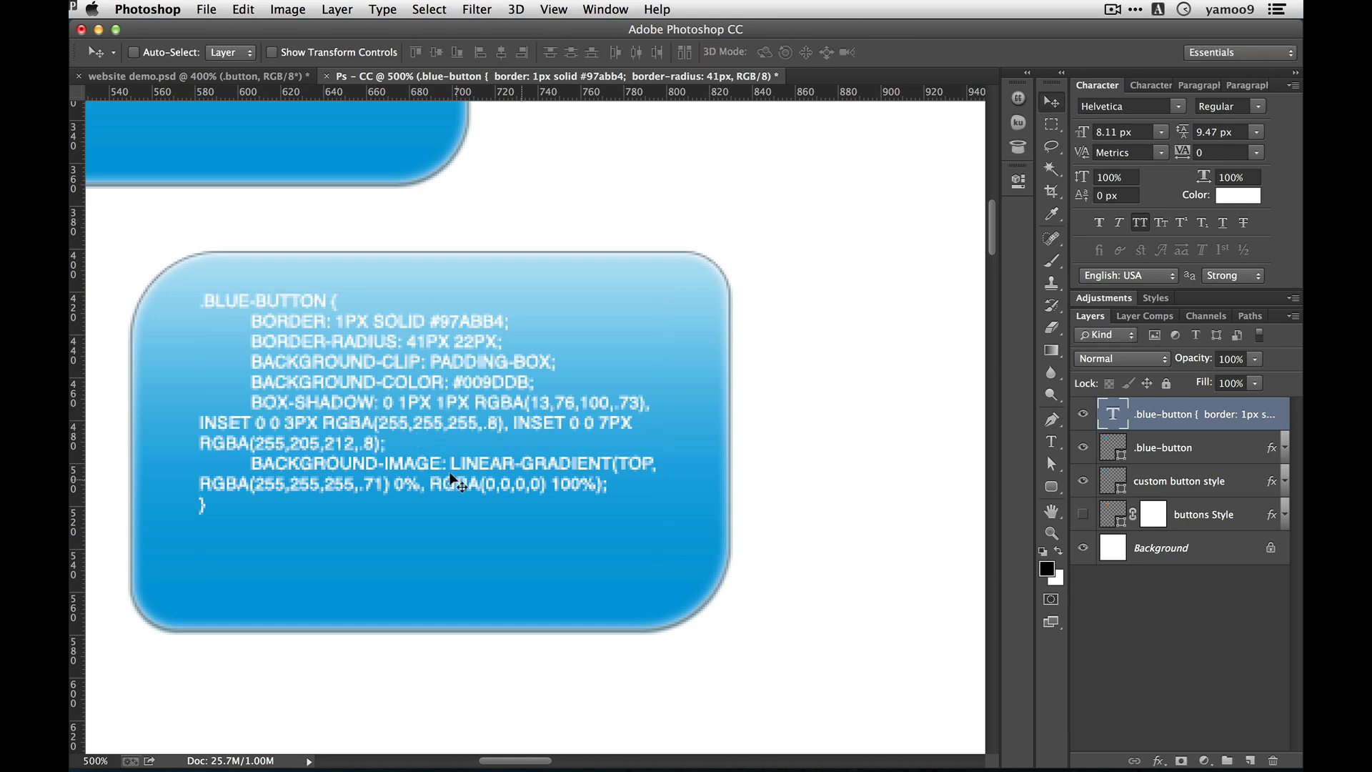
{"action": "left_click_drag", "start_coordinate": [451, 435], "coordinate": [435, 447]}
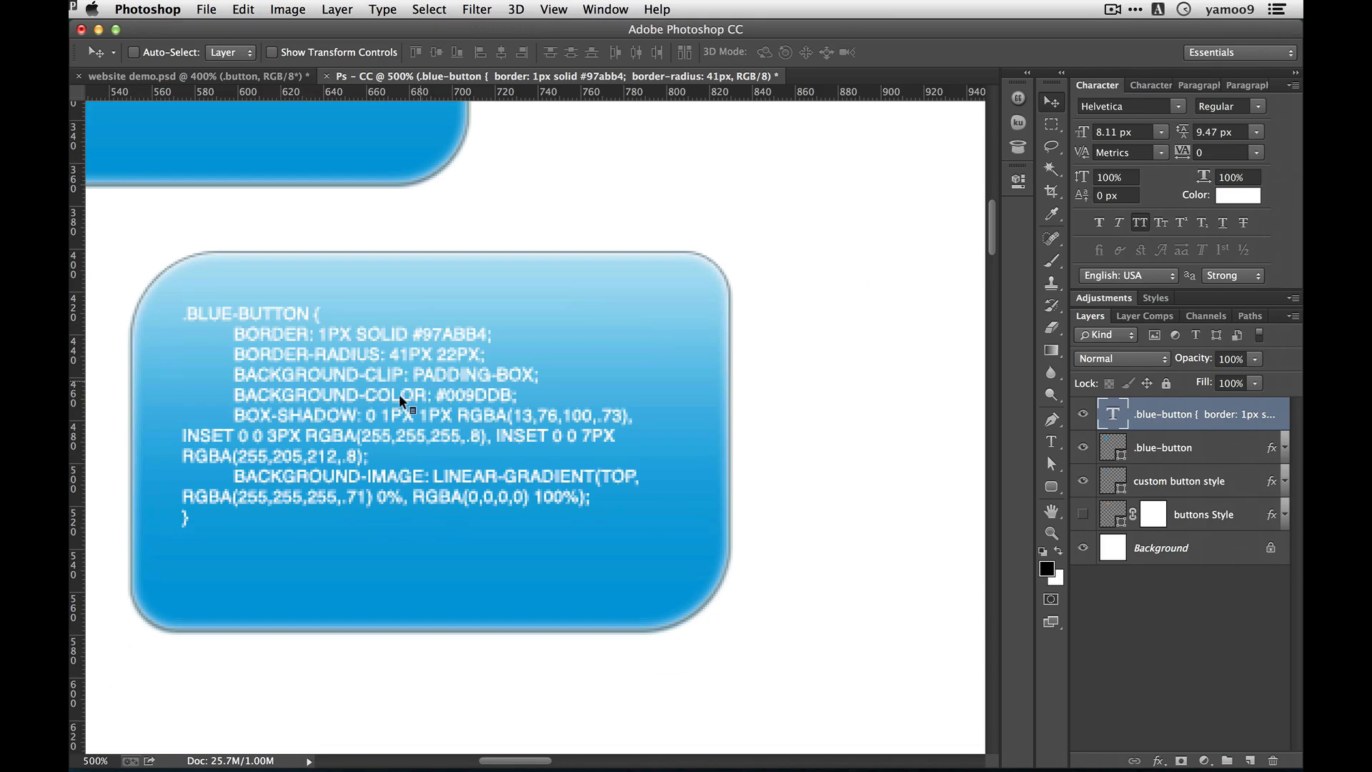
Delete the CSS text layer from the lower blue button
{"action": "left_click_drag", "start_coordinate": [446, 365], "coordinate": [473, 341]}
{"action": "key", "text": "Delete"}
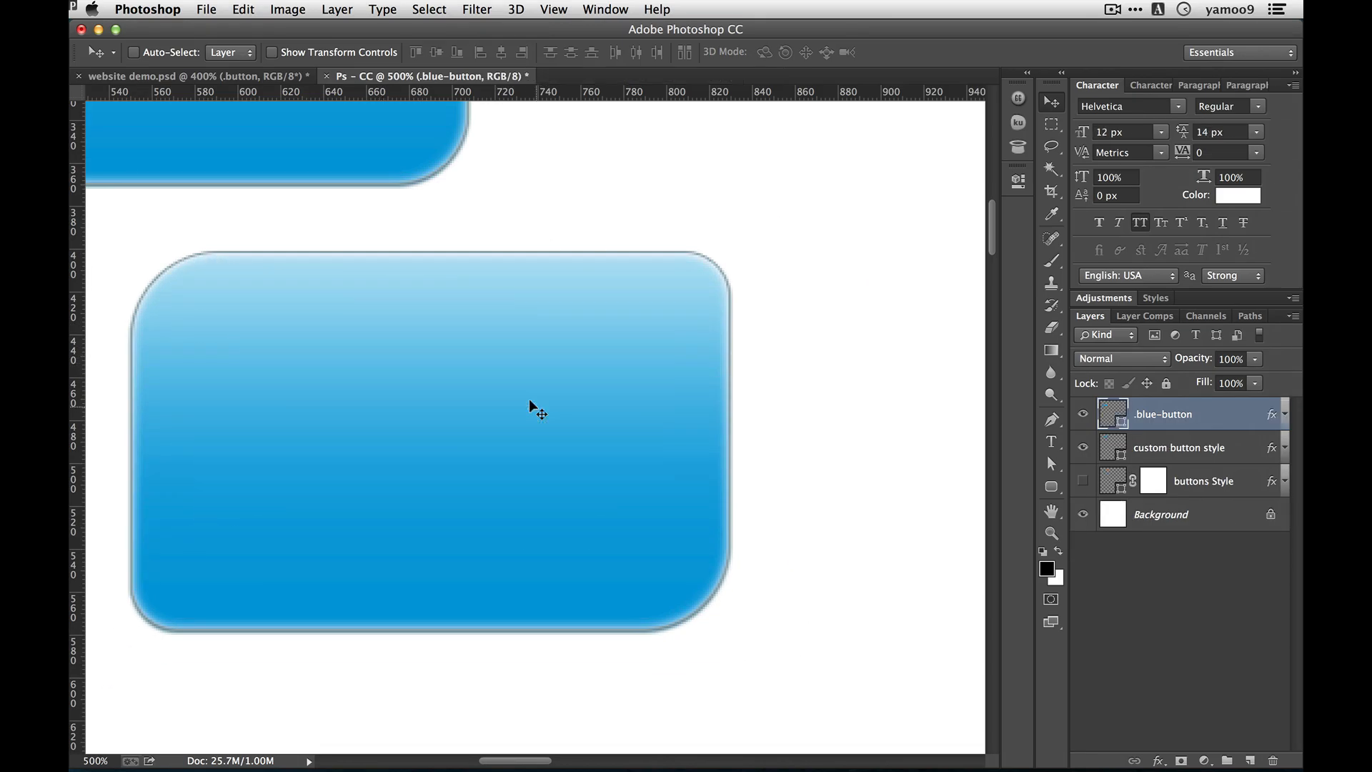
{"action": "key", "text": "super+minus"}
{"action": "key", "text": "super+minus"}
{"action": "key", "text": "super+minus"}
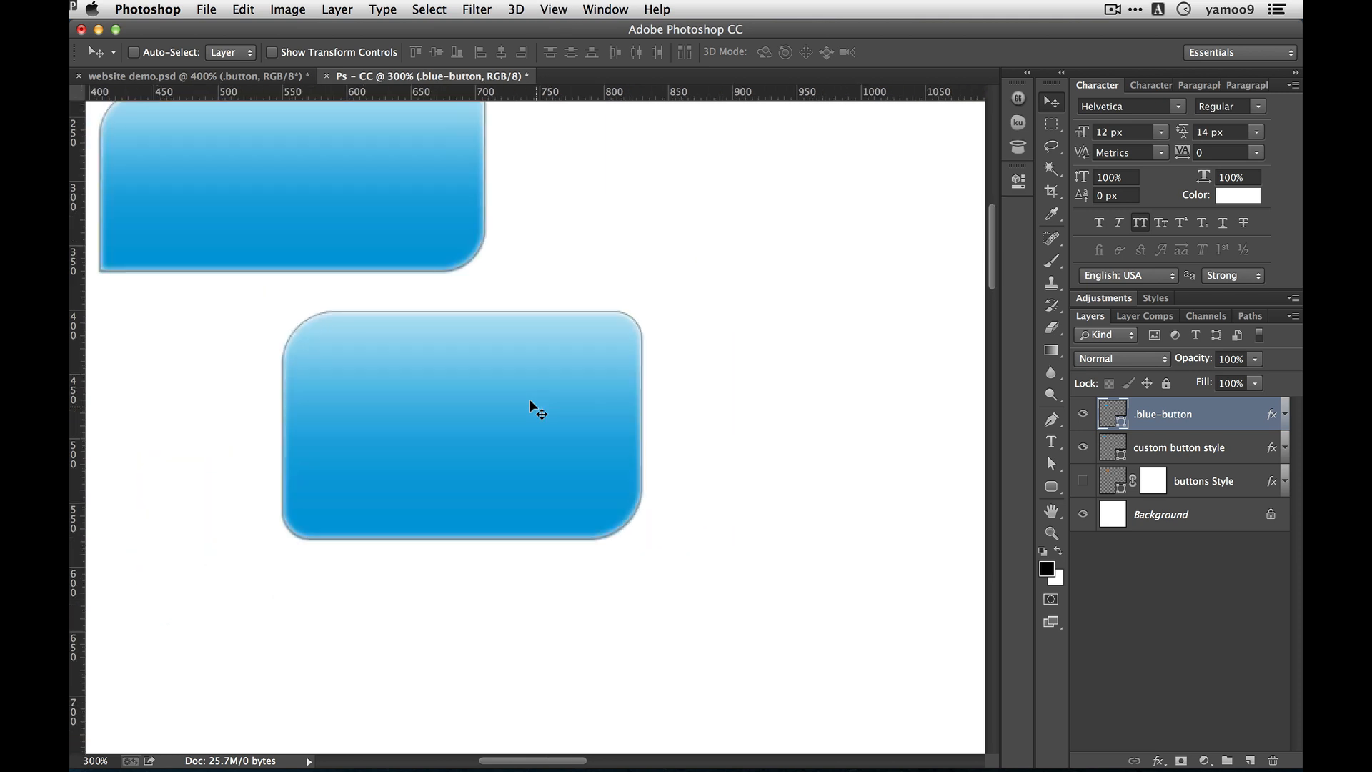